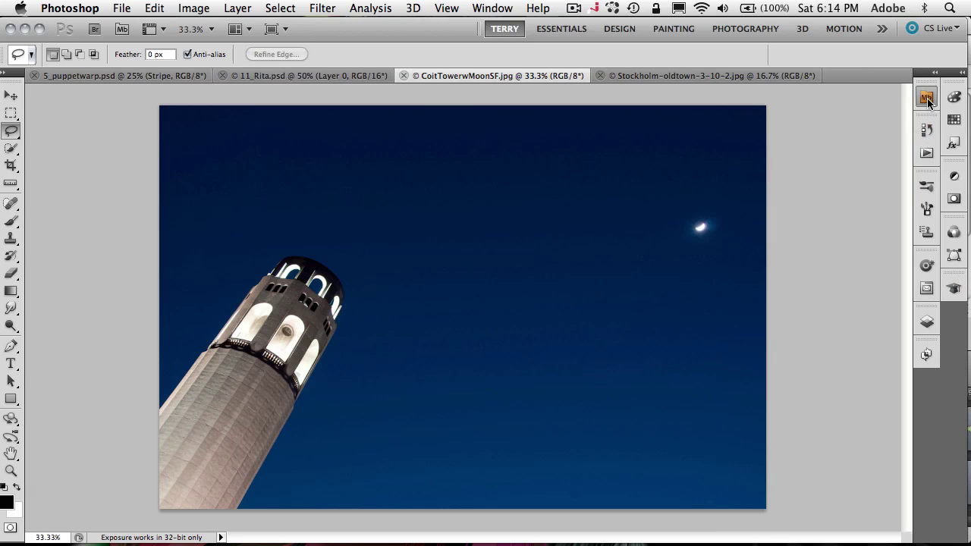
Step: Open Mini Bridge on the photos folder and select the 1_DSC2662.psd thumbnail
{"action": "left_click", "coordinate": [926, 101]}
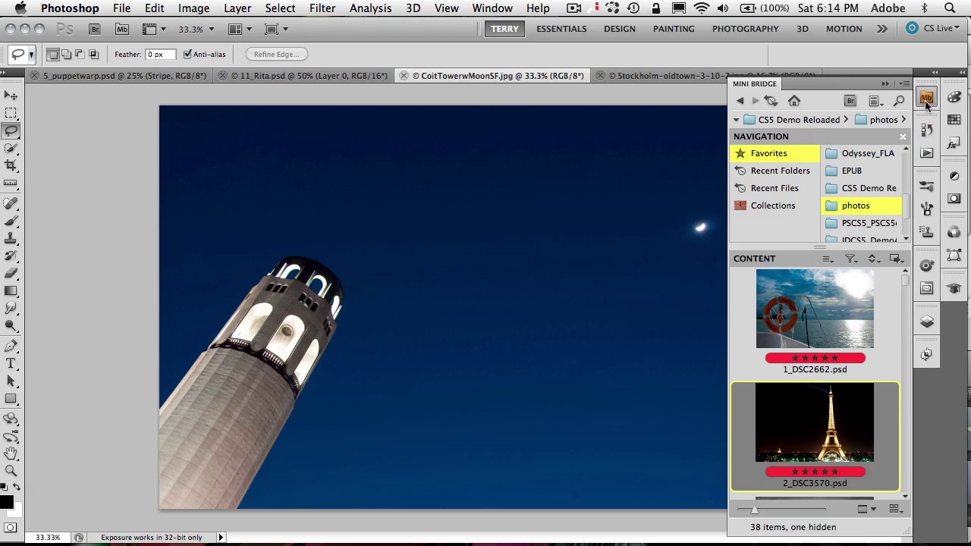
{"action": "left_click", "coordinate": [848, 312]}
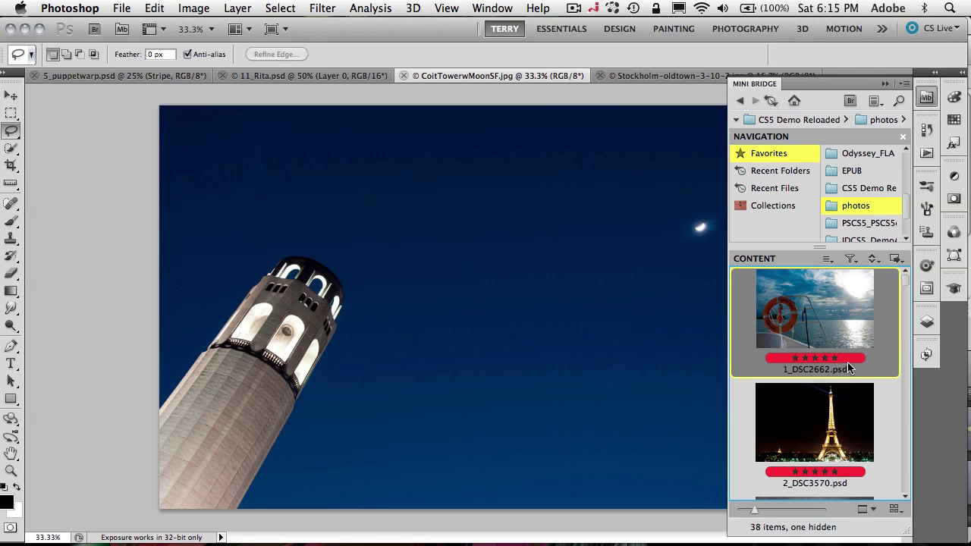
{"action": "left_click", "coordinate": [849, 412]}
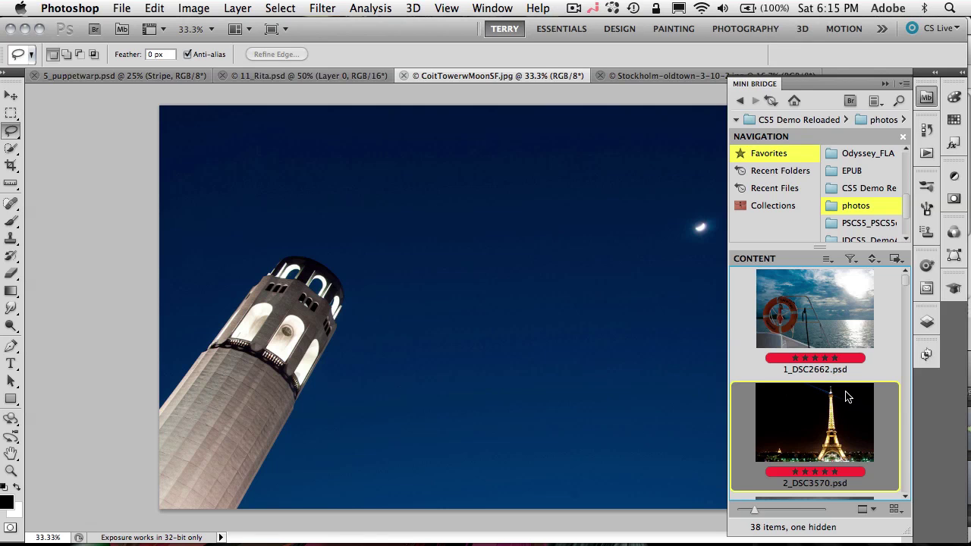
{"action": "left_click", "coordinate": [834, 339]}
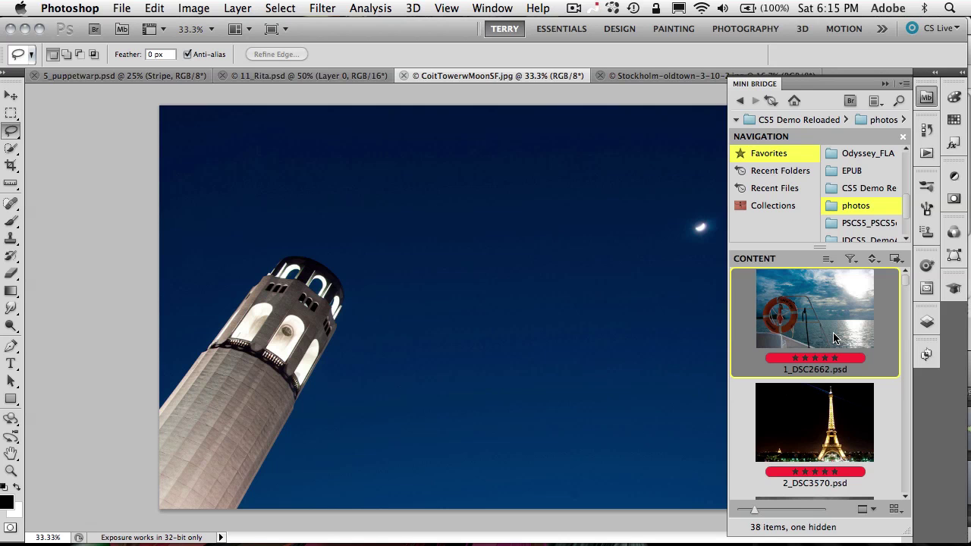
Step: Open 1_DSC2662.psd and straighten its horizon with a -0.3° Ruler tool line
{"action": "double_click", "coordinate": [825, 321]}
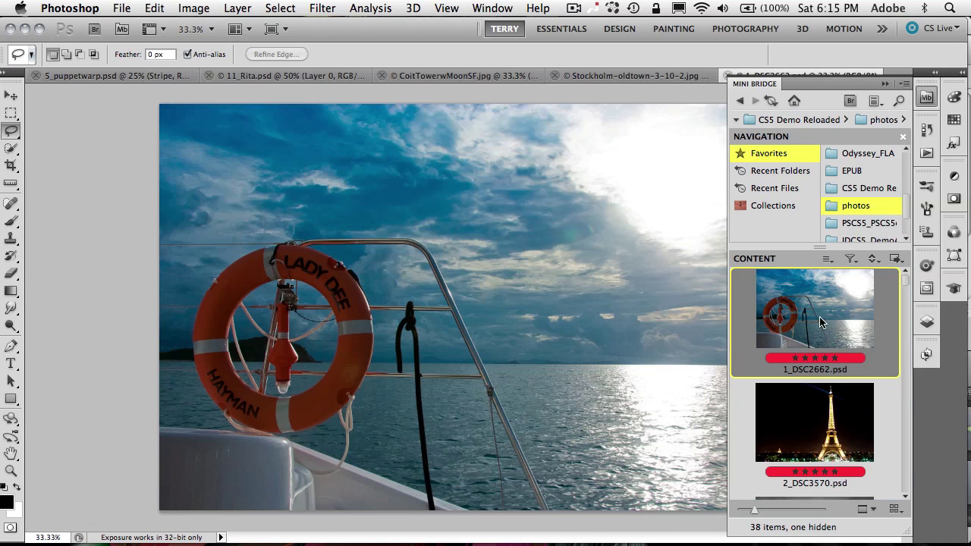
{"action": "left_click", "coordinate": [885, 83]}
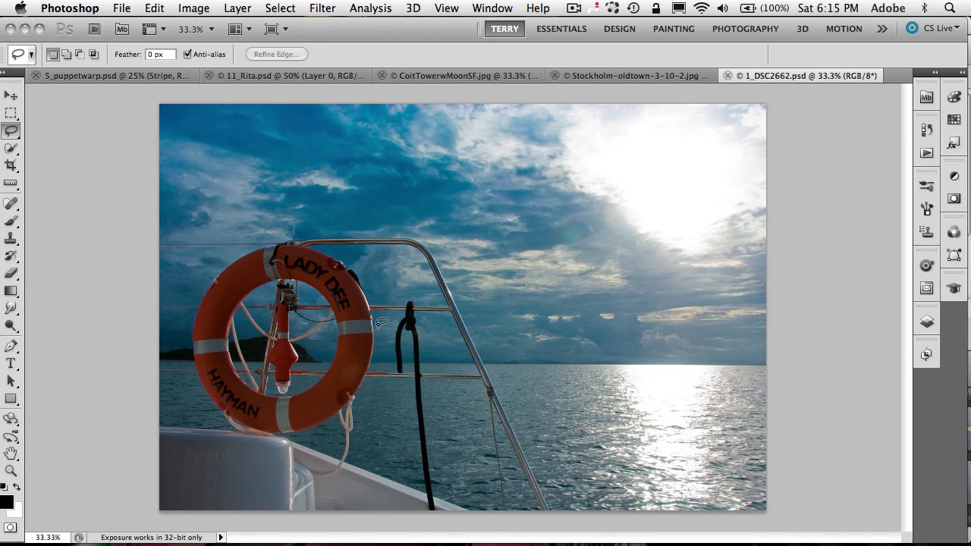
{"action": "left_click", "coordinate": [10, 184]}
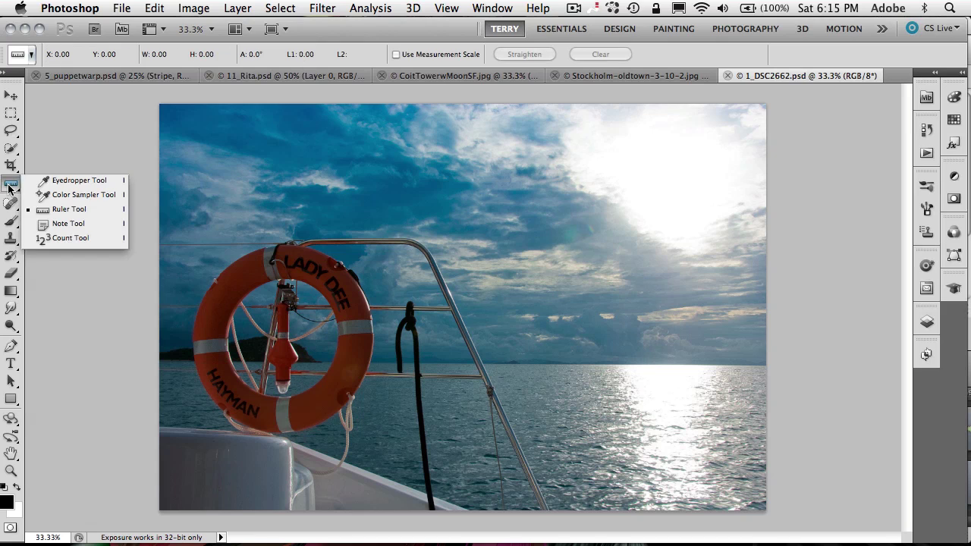
{"action": "left_click", "coordinate": [56, 213]}
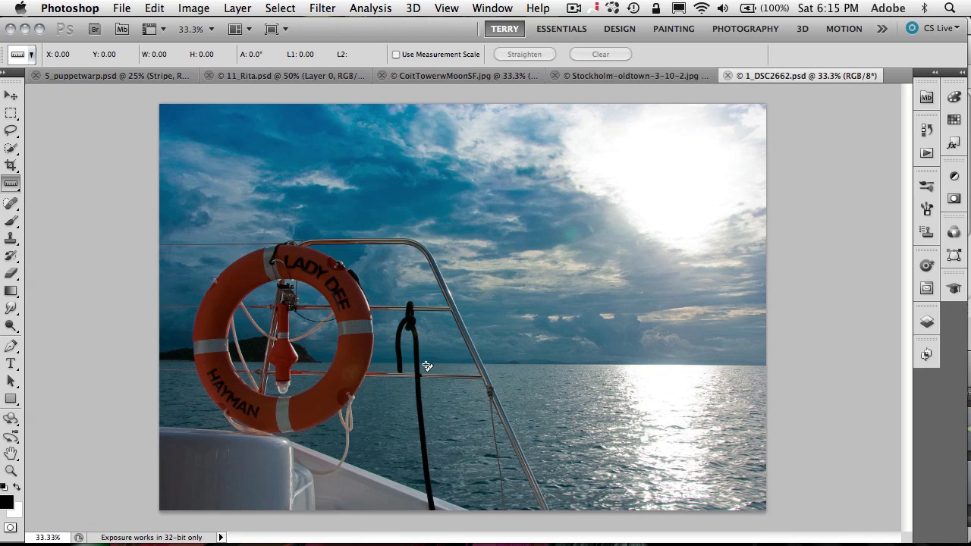
{"action": "left_click_drag", "start_coordinate": [426, 362], "coordinate": [698, 364]}
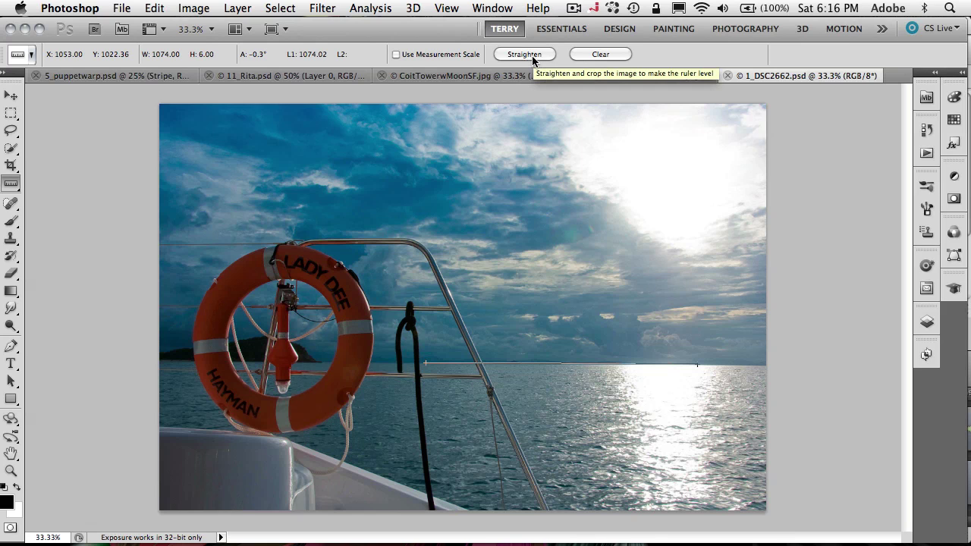
{"action": "left_click", "coordinate": [532, 55]}
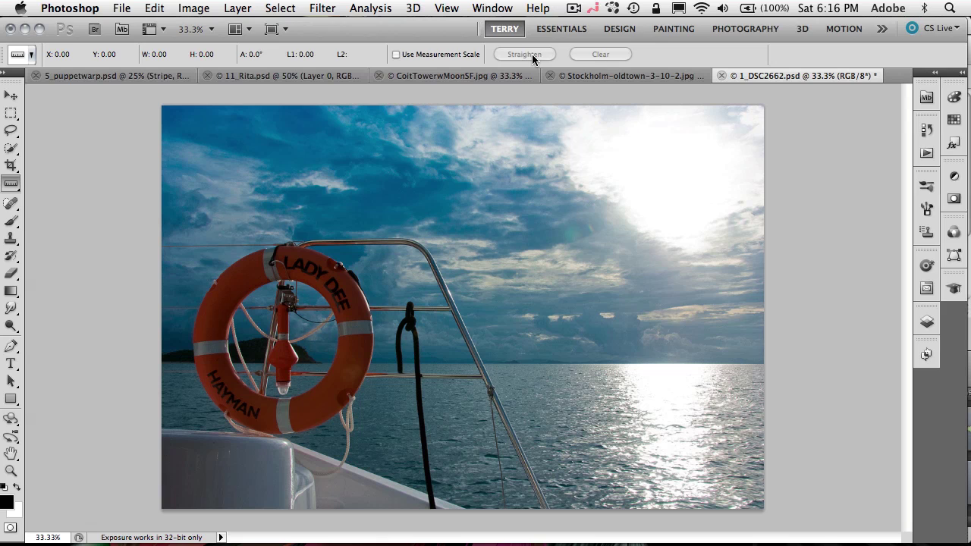
Step: Apply a crop extending past the boat photo's edges to add a white border
{"action": "key", "text": "c"}
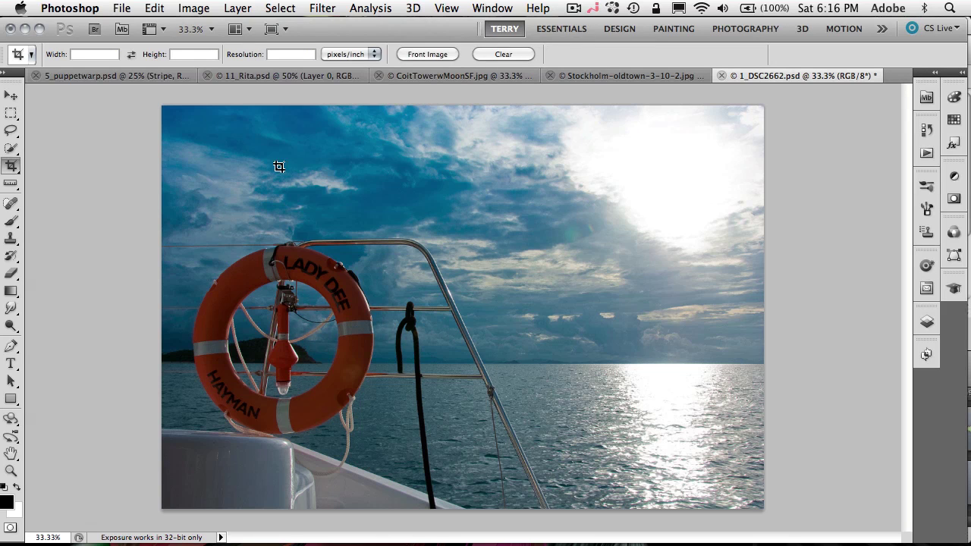
{"action": "left_click_drag", "start_coordinate": [162, 106], "coordinate": [704, 517]}
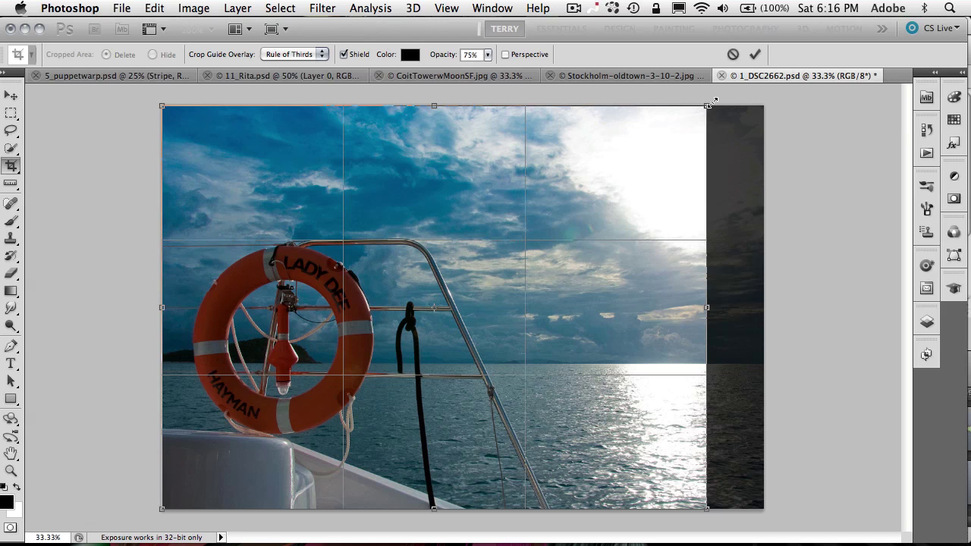
{"action": "left_click_drag", "start_coordinate": [706, 104], "coordinate": [784, 86]}
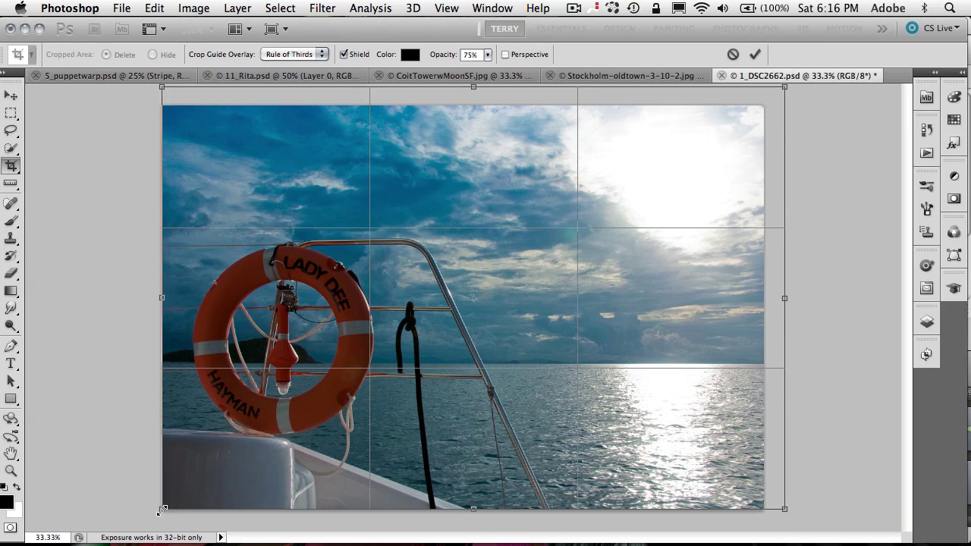
{"action": "left_click_drag", "start_coordinate": [162, 509], "coordinate": [137, 530]}
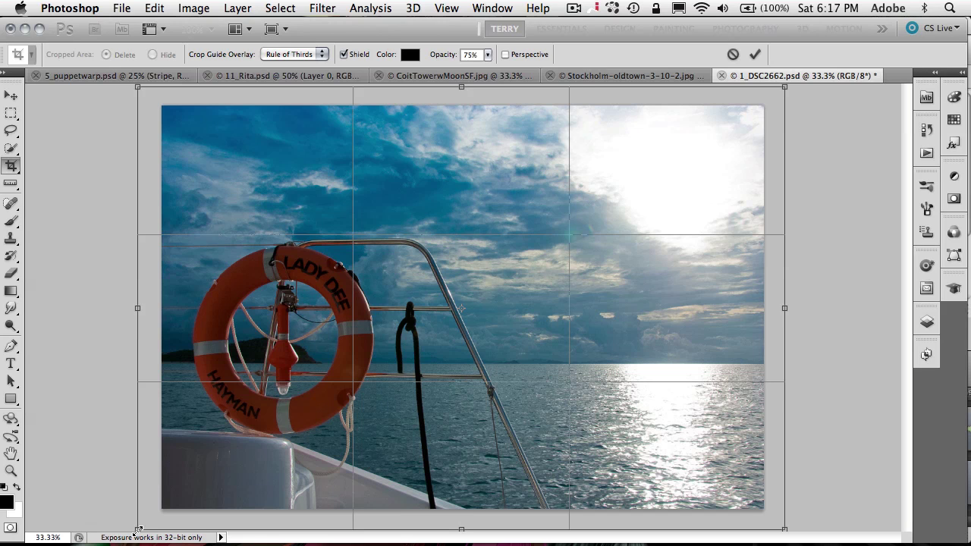
{"action": "key", "text": "Return"}
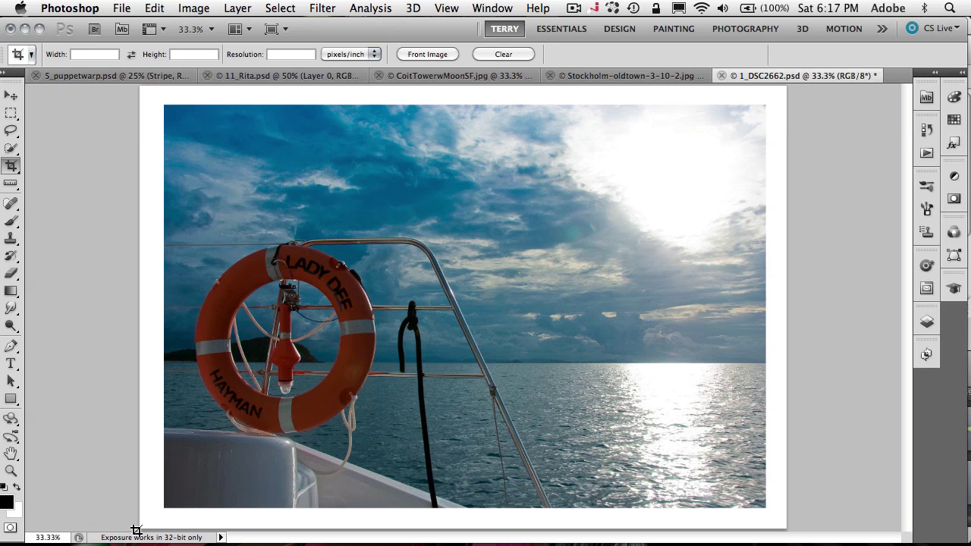
Step: Drag the Eiffel Tower photo 2_DSC3570.psd from Mini Bridge onto the boat image
{"action": "left_click", "coordinate": [926, 99]}
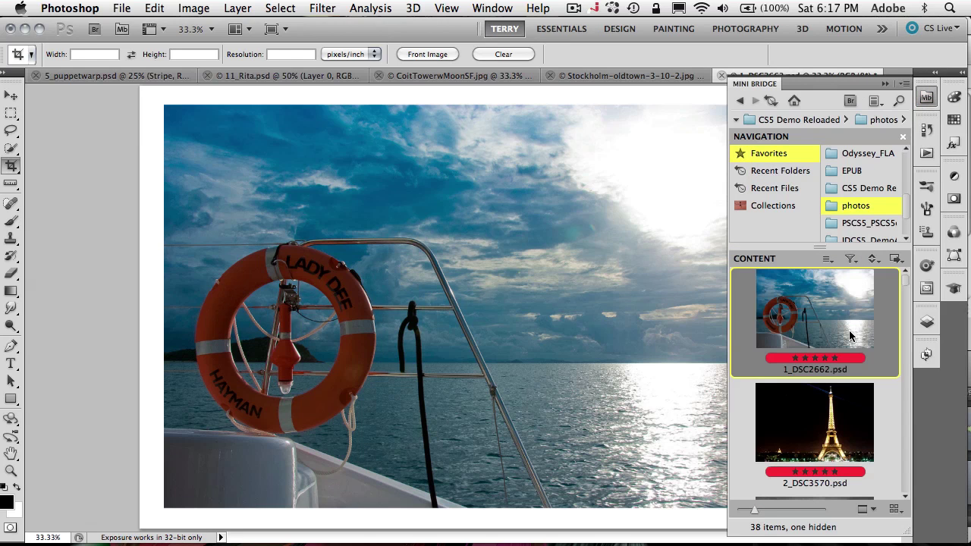
{"action": "left_click", "coordinate": [830, 424]}
{"action": "left_click_drag", "start_coordinate": [829, 424], "coordinate": [574, 334]}
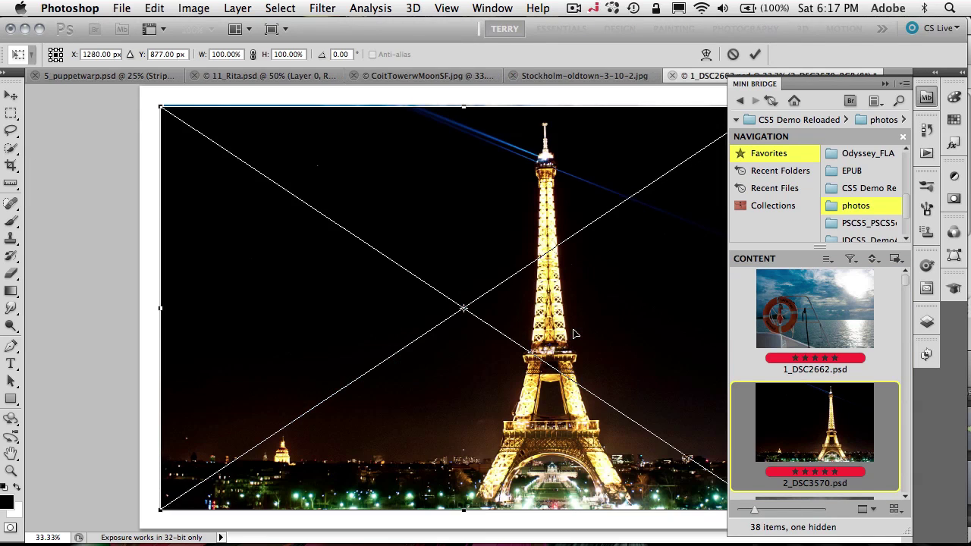
{"action": "left_click", "coordinate": [885, 83]}
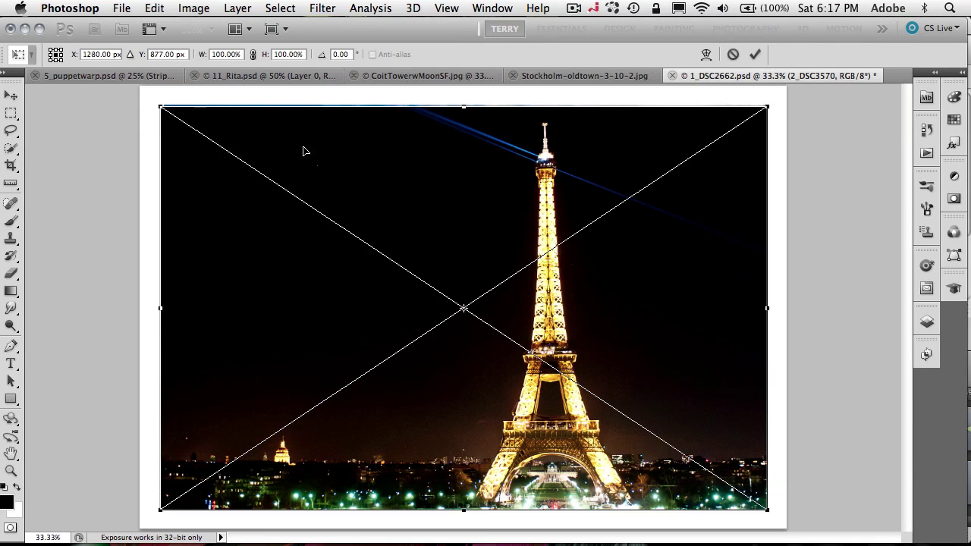
Step: Scale the Eiffel Tower layer into the lower-right corner, commit it, and check Layers
{"action": "left_click_drag", "start_coordinate": [161, 107], "coordinate": [598, 397]}
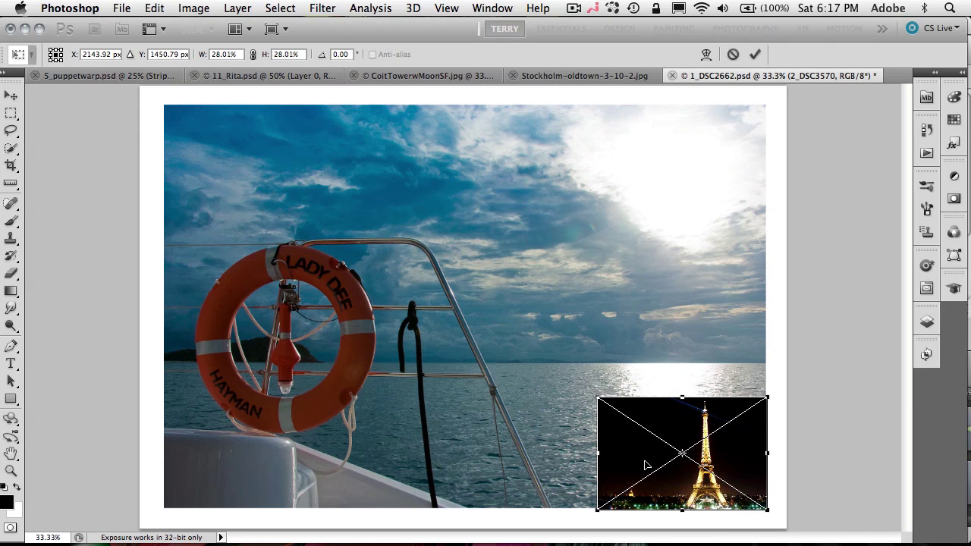
{"action": "left_click_drag", "start_coordinate": [645, 465], "coordinate": [622, 441]}
{"action": "key", "text": "c"}
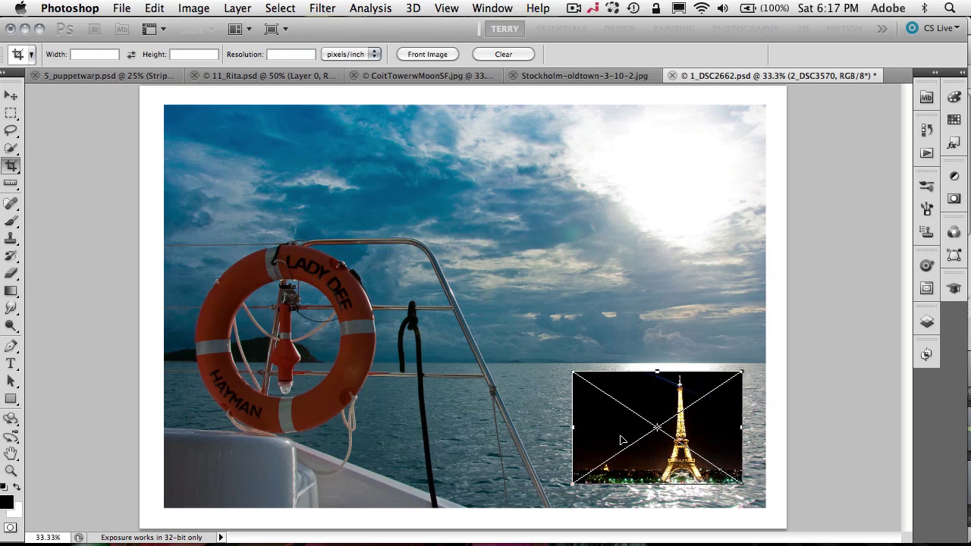
{"action": "left_click", "coordinate": [929, 322]}
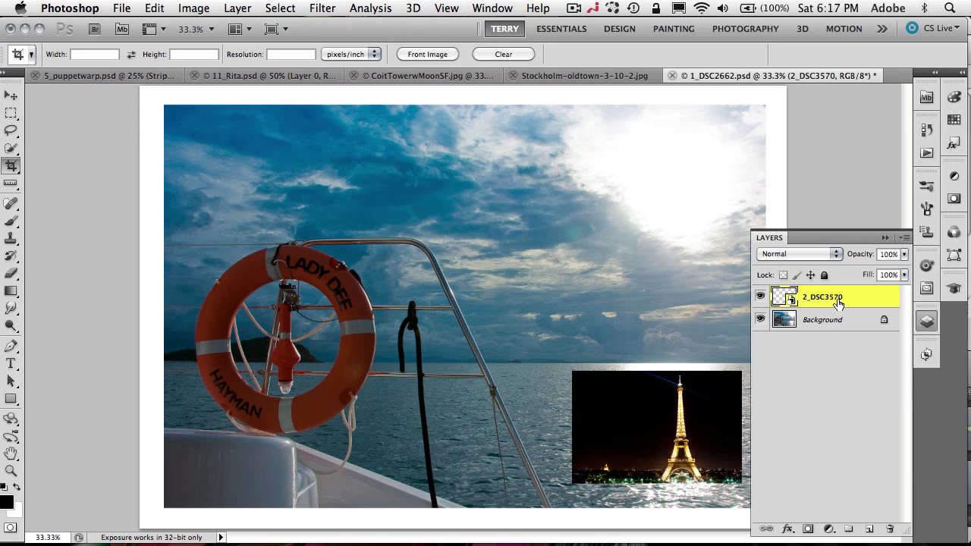
{"action": "left_click", "coordinate": [886, 238]}
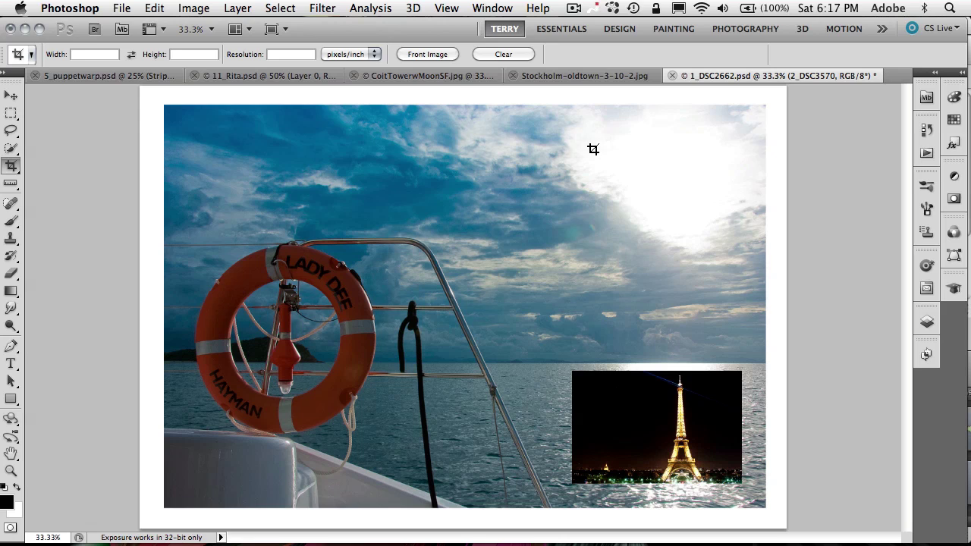
Step: In CoitTowerwMoonSF.jpg, convert Background to Layer 0 via its dialog, then undo it
{"action": "left_click", "coordinate": [452, 76]}
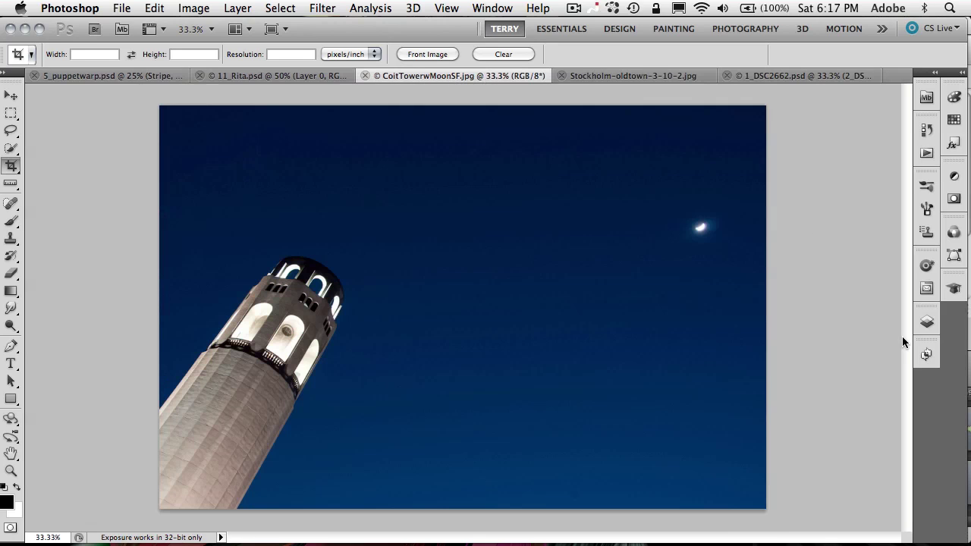
{"action": "left_click", "coordinate": [927, 322]}
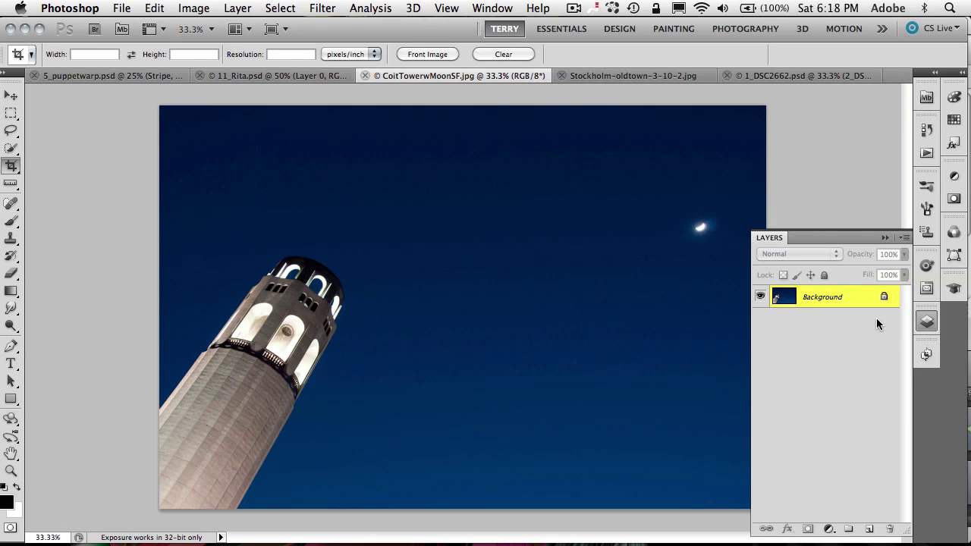
{"action": "double_click", "coordinate": [822, 298]}
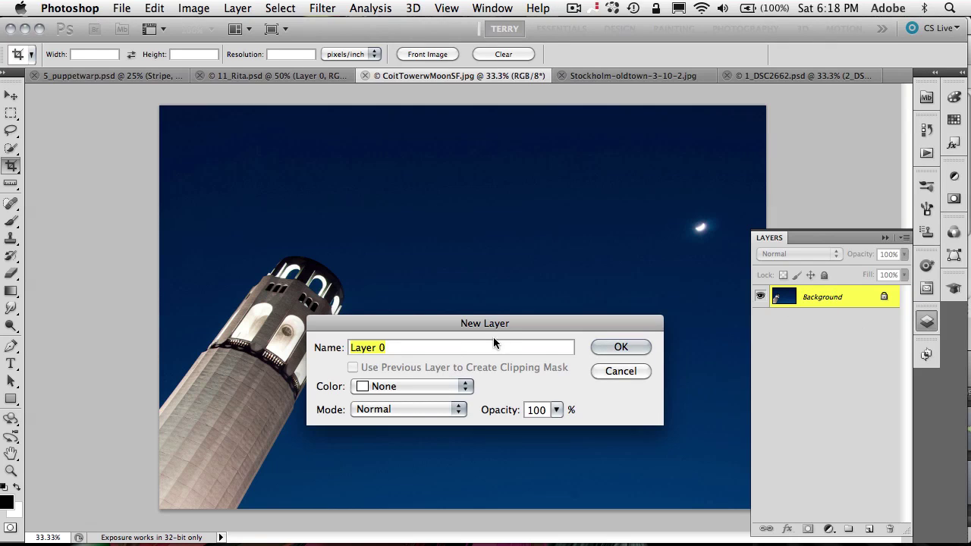
{"action": "left_click", "coordinate": [621, 347]}
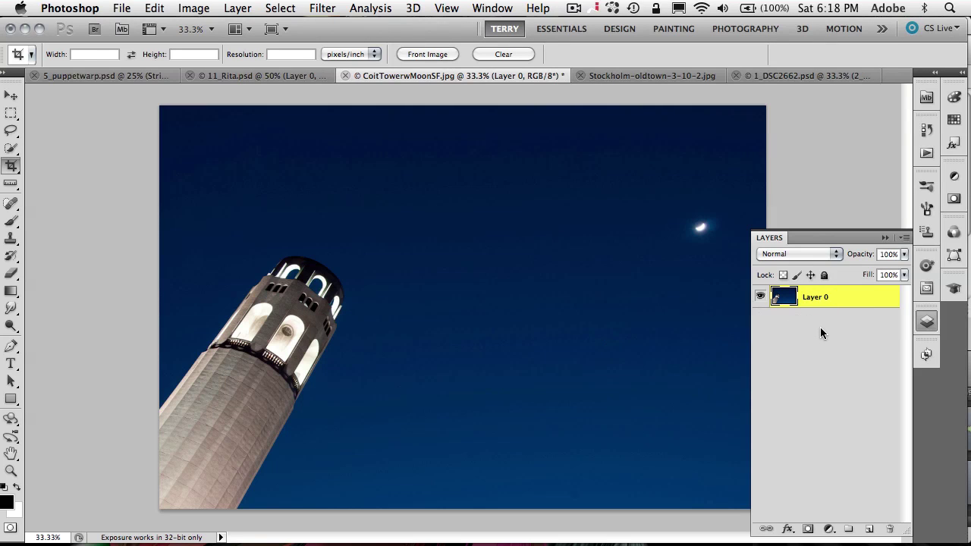
{"action": "key", "text": "super+z"}
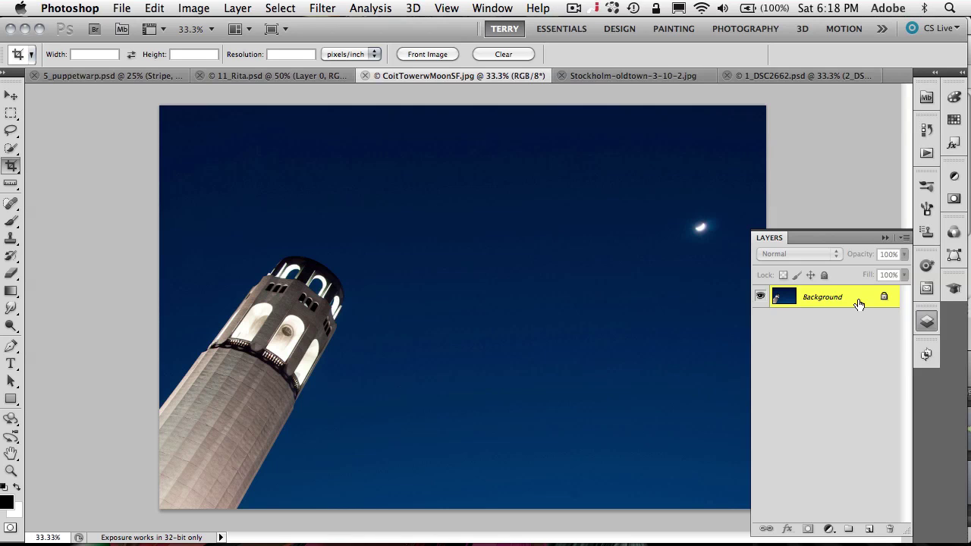
Step: Drag the Background's lock icon to the trash, making it unlocked Layer 0
{"action": "left_click_drag", "start_coordinate": [885, 301], "coordinate": [892, 532]}
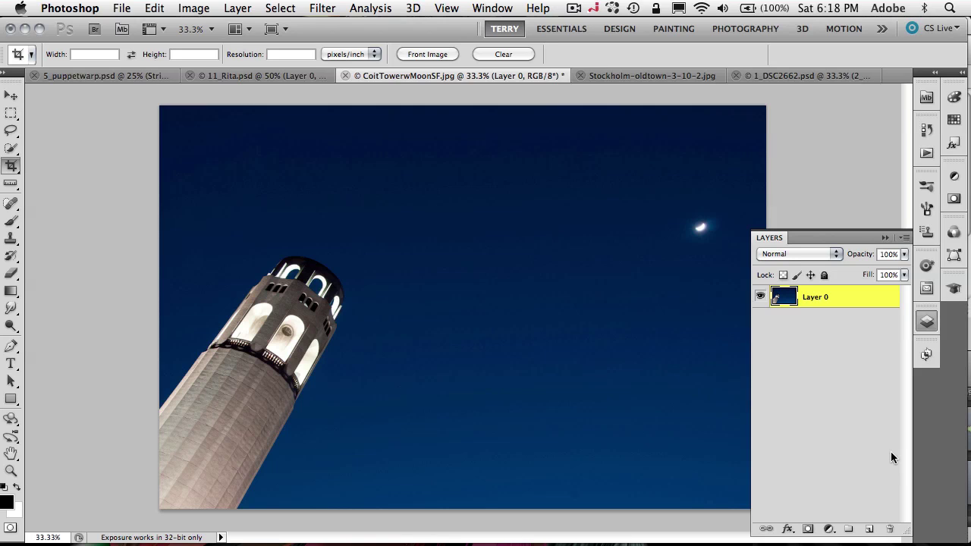
{"action": "left_click", "coordinate": [885, 239]}
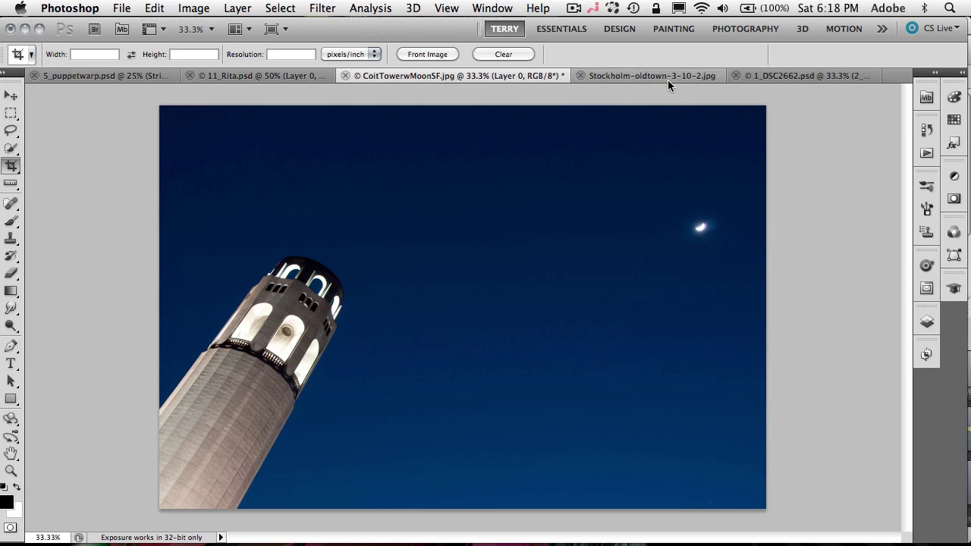
{"action": "left_click", "coordinate": [926, 322]}
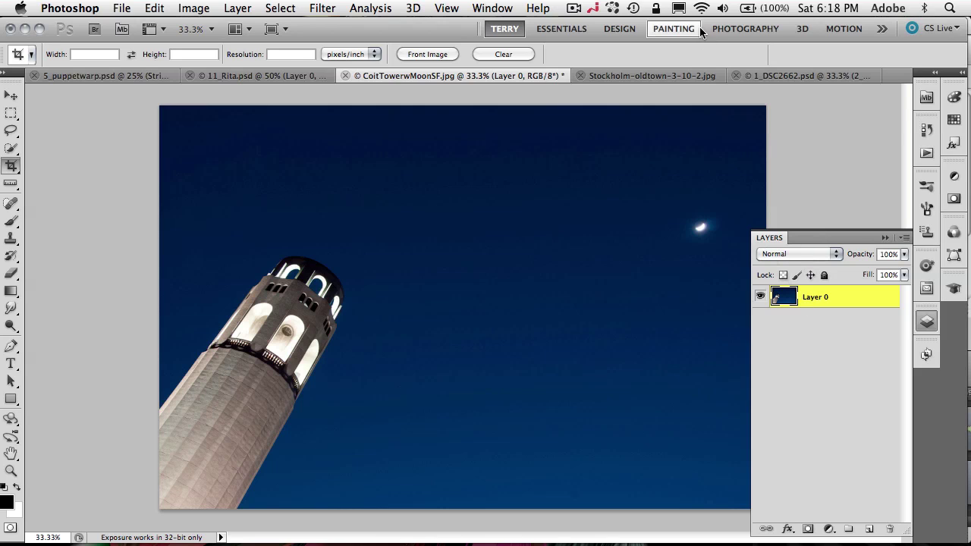
Step: Move-drag the Coit Tower photo into Stockholm-oldtown-3-10-2.jpg as a new layer
{"action": "left_click", "coordinate": [885, 237]}
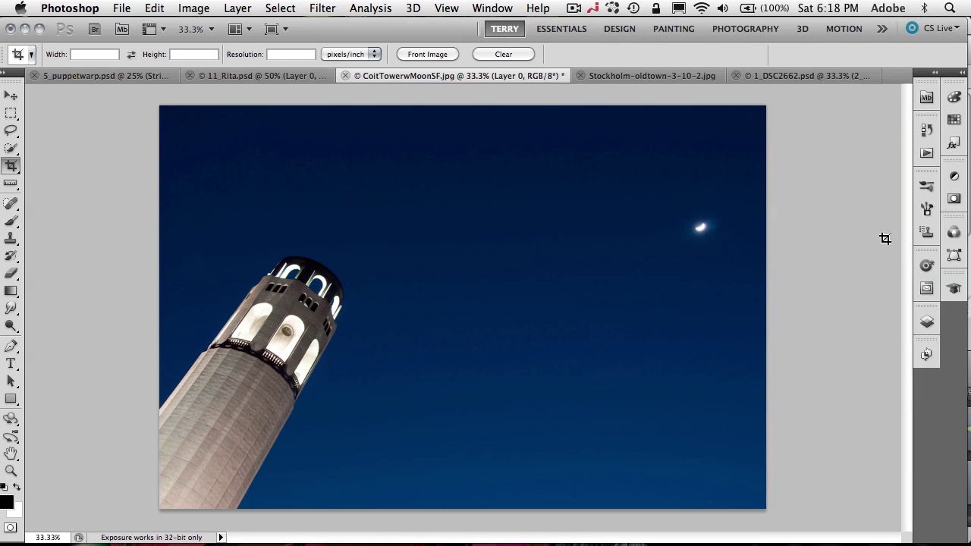
{"action": "left_click", "coordinate": [10, 96]}
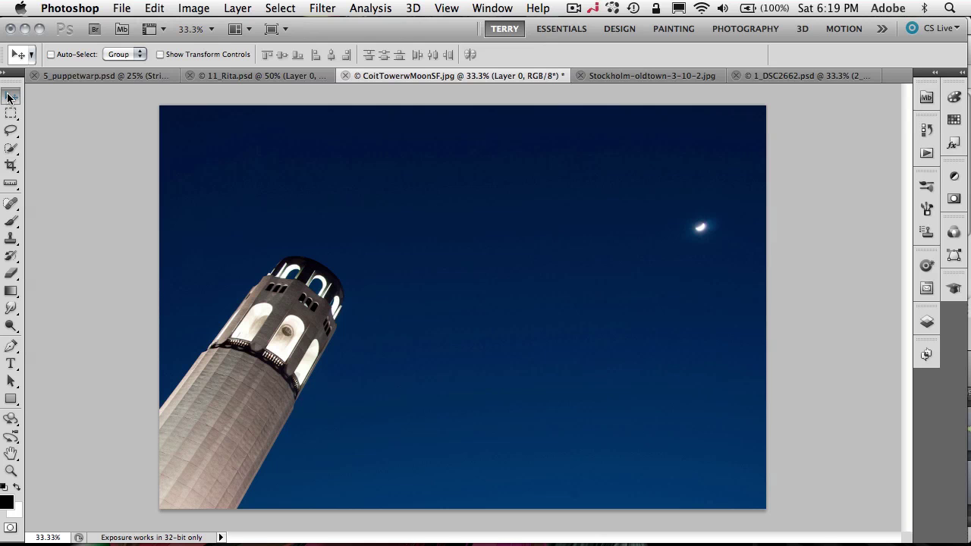
{"action": "left_click_drag", "start_coordinate": [503, 297], "coordinate": [666, 75]}
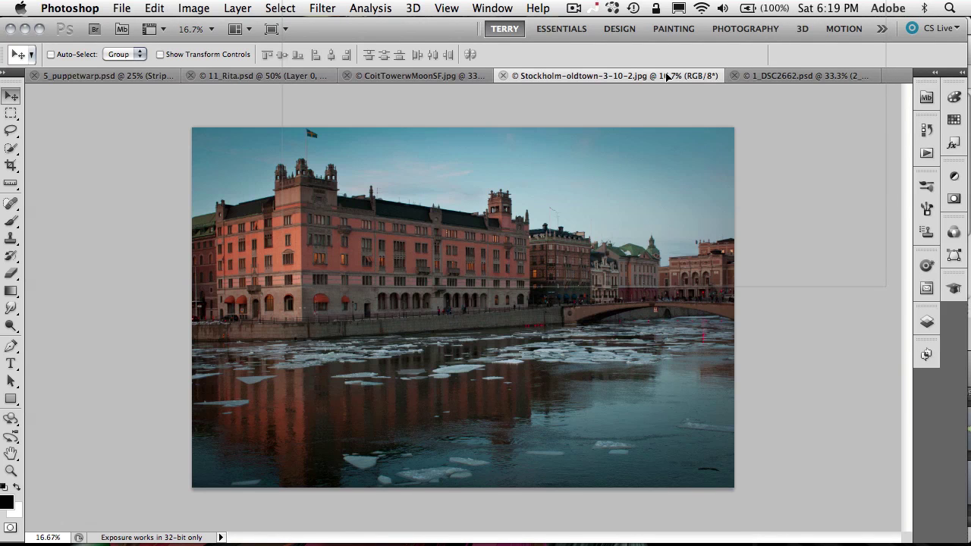
{"action": "left_click_drag", "start_coordinate": [666, 76], "coordinate": [596, 289]}
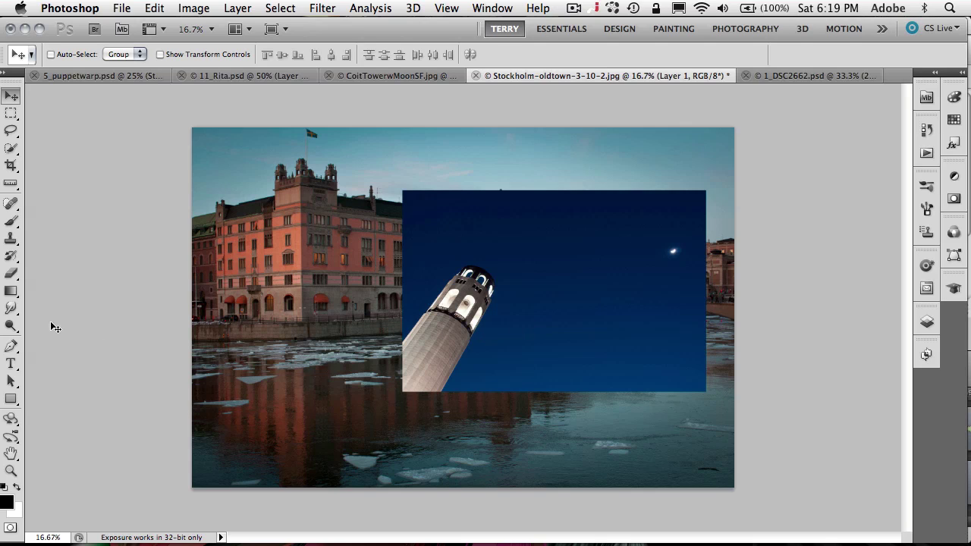
Step: Set the Clone Stamp to a soft round 170 px brush, 24% hardness, sampling the blue sky
{"action": "left_click", "coordinate": [10, 241]}
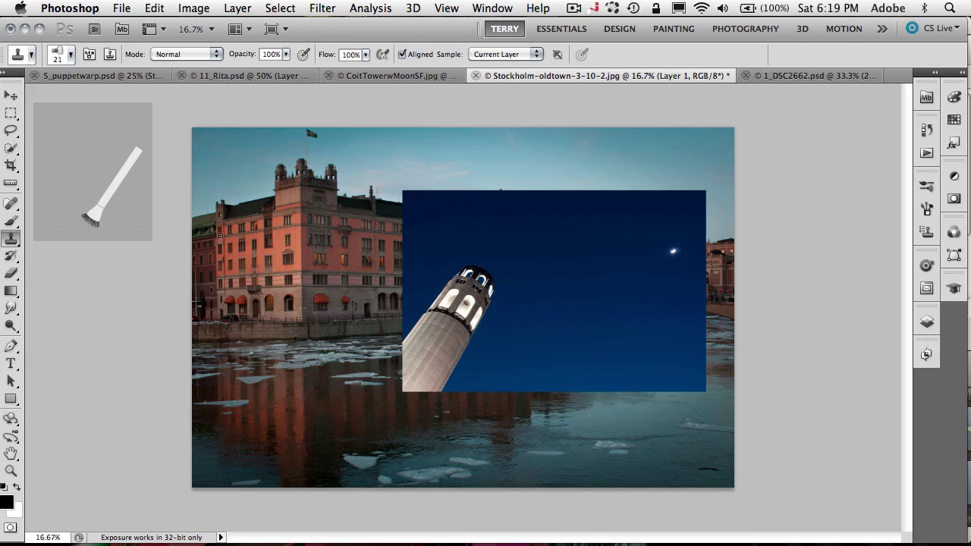
{"action": "left_click", "coordinate": [72, 55]}
{"action": "left_click", "coordinate": [75, 157]}
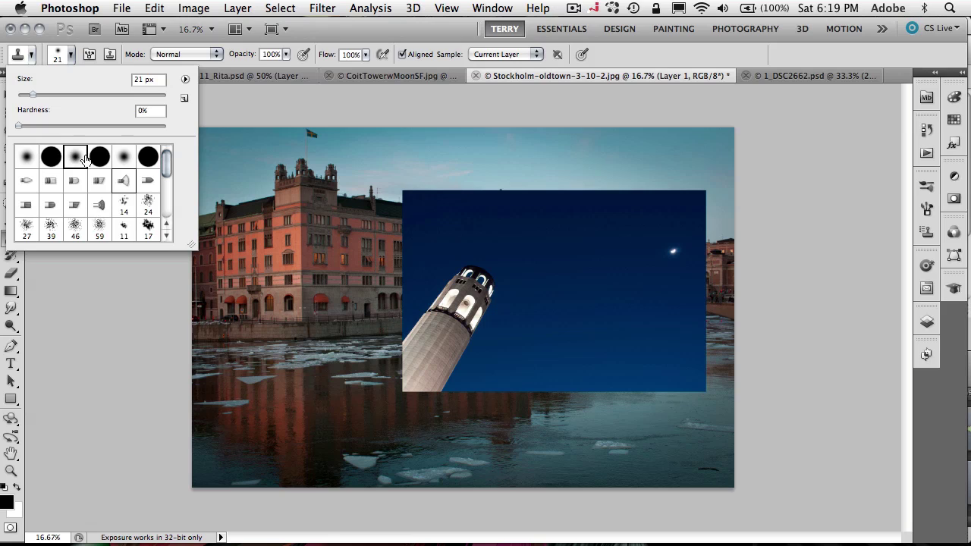
{"action": "left_click_drag", "start_coordinate": [31, 95], "coordinate": [60, 94]}
{"action": "mouse_move", "coordinate": [19, 126]}
{"action": "left_mouse_down"}
{"action": "mouse_move", "coordinate": [53, 126]}
{"action": "mouse_move", "coordinate": [60, 95]}
{"action": "mouse_move", "coordinate": [117, 96]}
{"action": "left_mouse_up"}
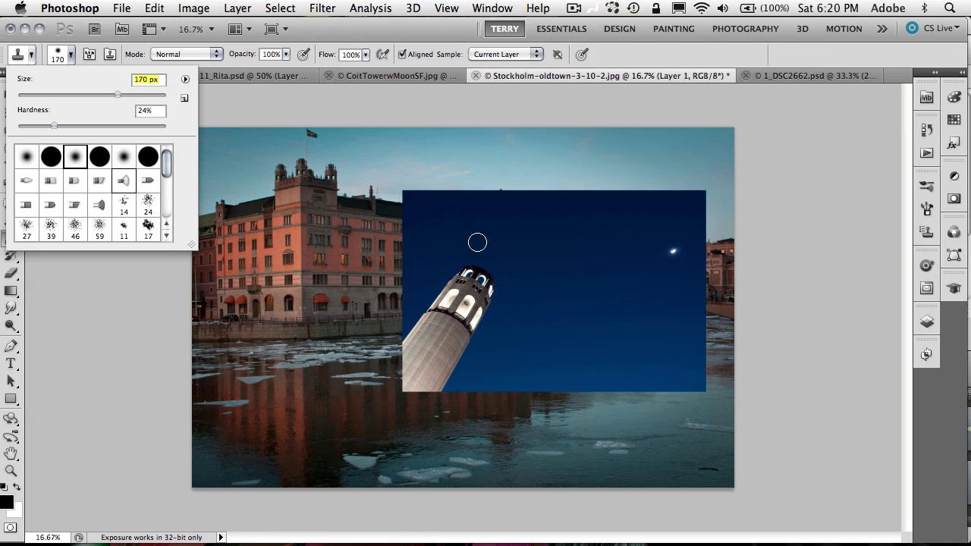
{"action": "key", "text": "Return"}
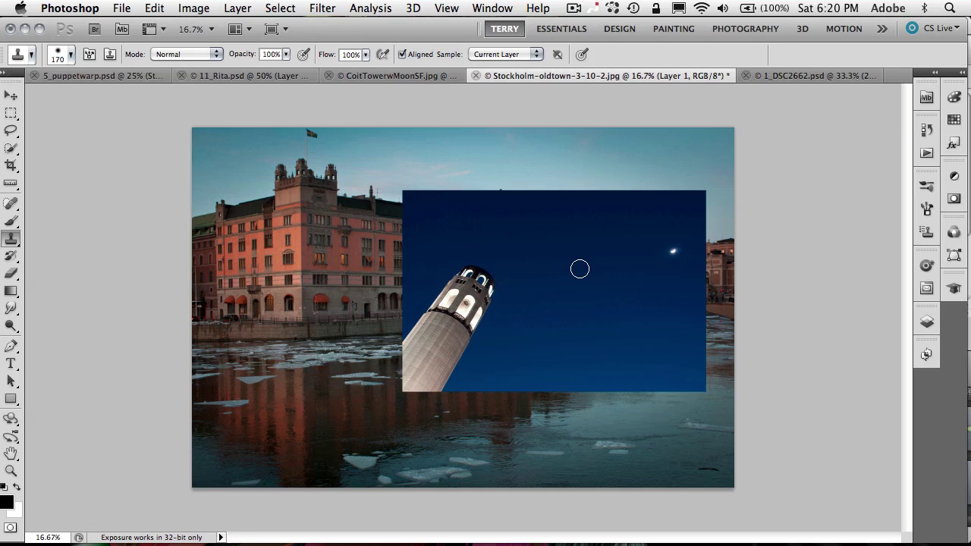
{"action": "left_click", "coordinate": [673, 251], "text": "alt"}
Step: Render a 105mm Prime lens flare at 68% brightness beside the moon on the Coit Tower layer
{"action": "left_click", "coordinate": [11, 95]}
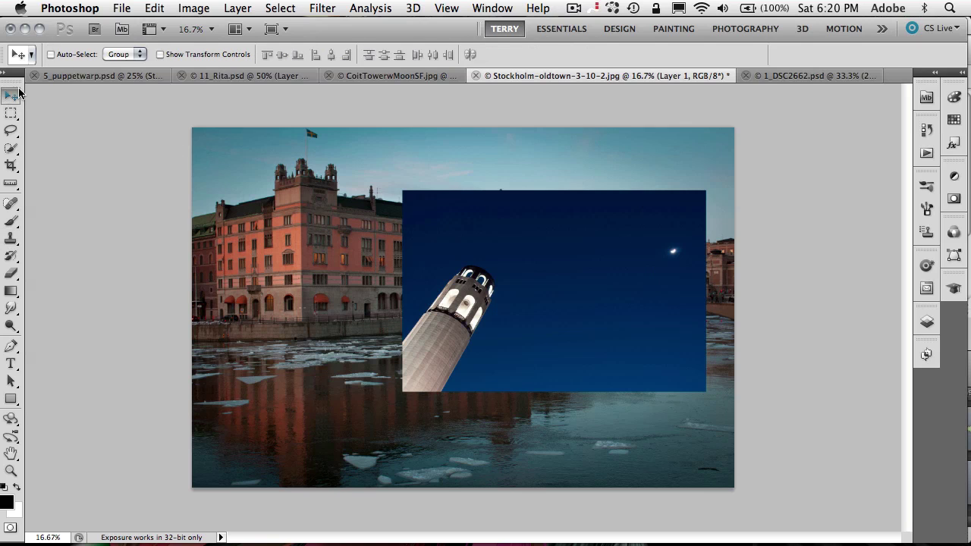
{"action": "left_click", "coordinate": [321, 9]}
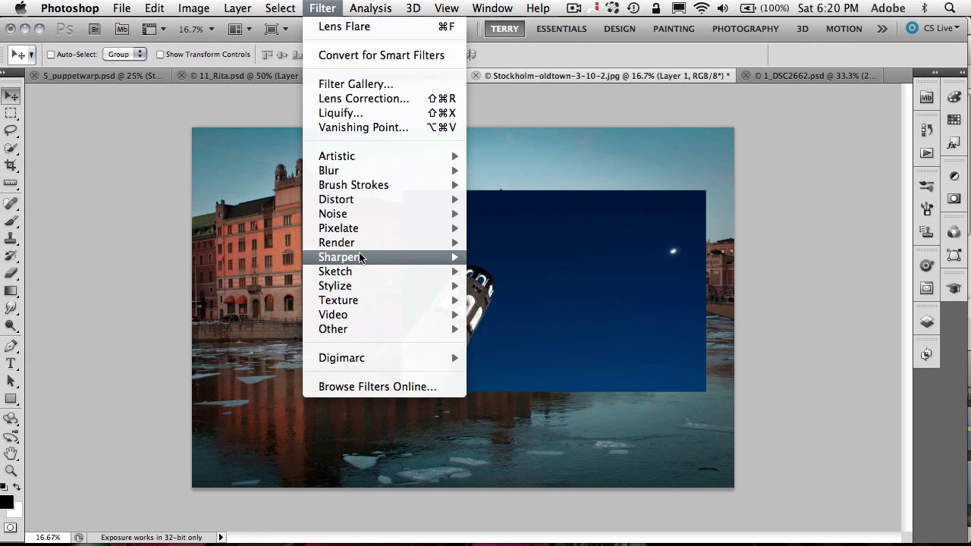
{"action": "mouse_move", "coordinate": [359, 242]}
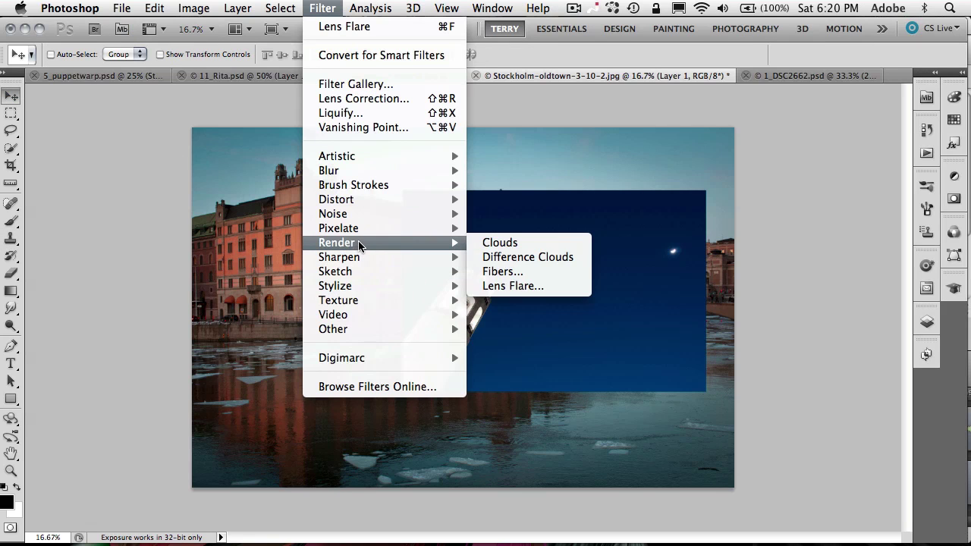
{"action": "left_click", "coordinate": [514, 286]}
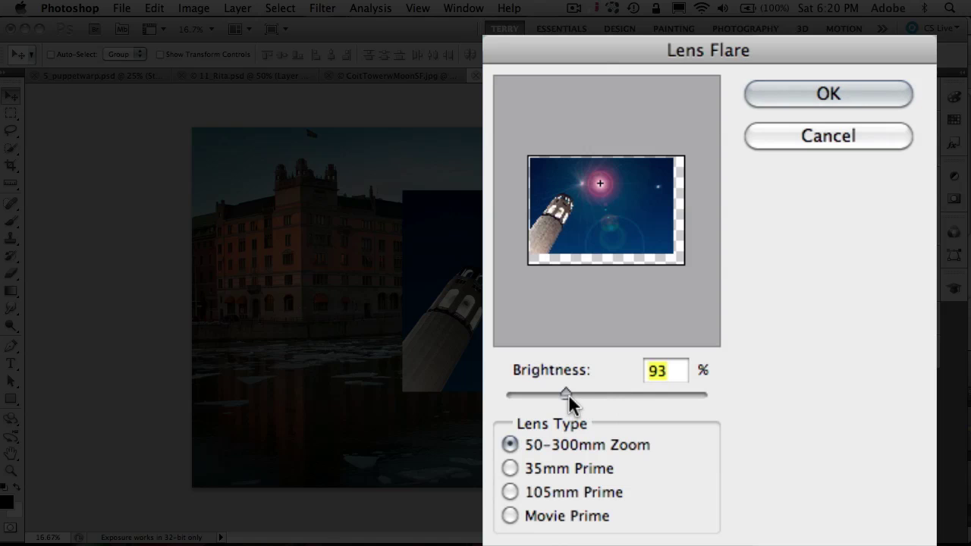
{"action": "left_click_drag", "start_coordinate": [569, 394], "coordinate": [552, 394]}
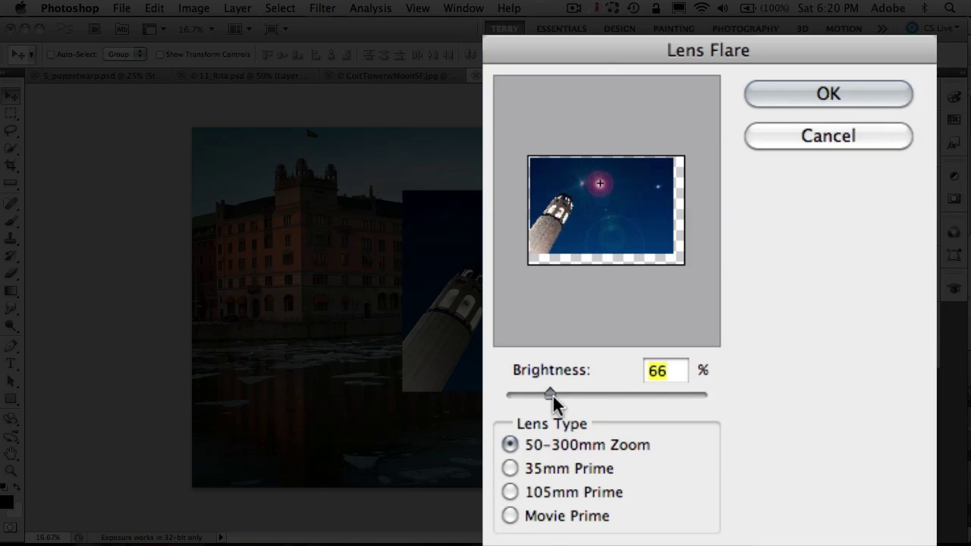
{"action": "left_click", "coordinate": [510, 469]}
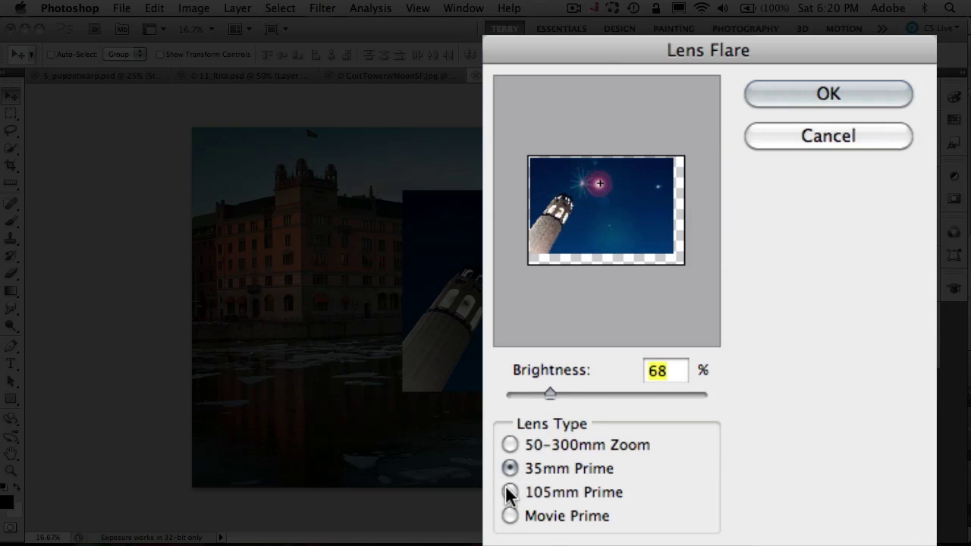
{"action": "left_click", "coordinate": [510, 494]}
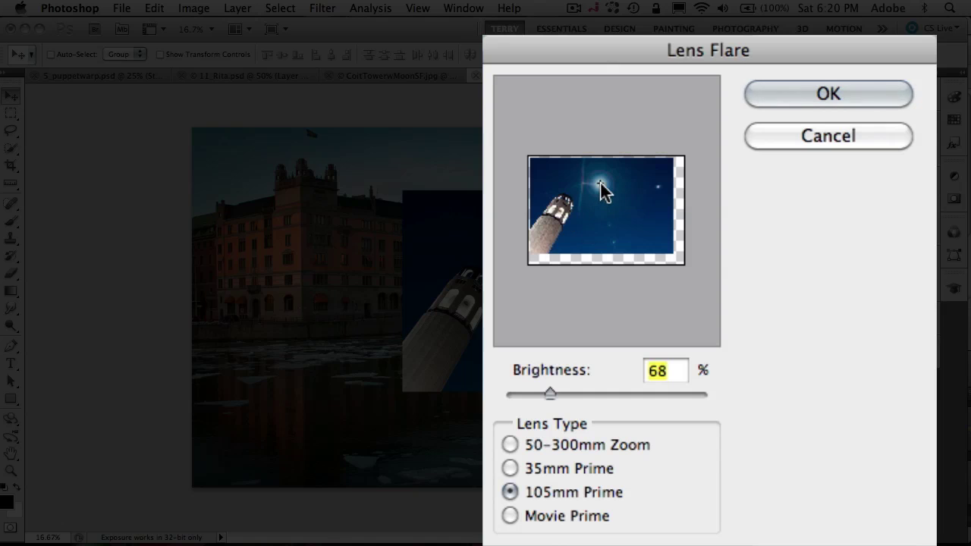
{"action": "left_click_drag", "start_coordinate": [599, 183], "coordinate": [630, 195]}
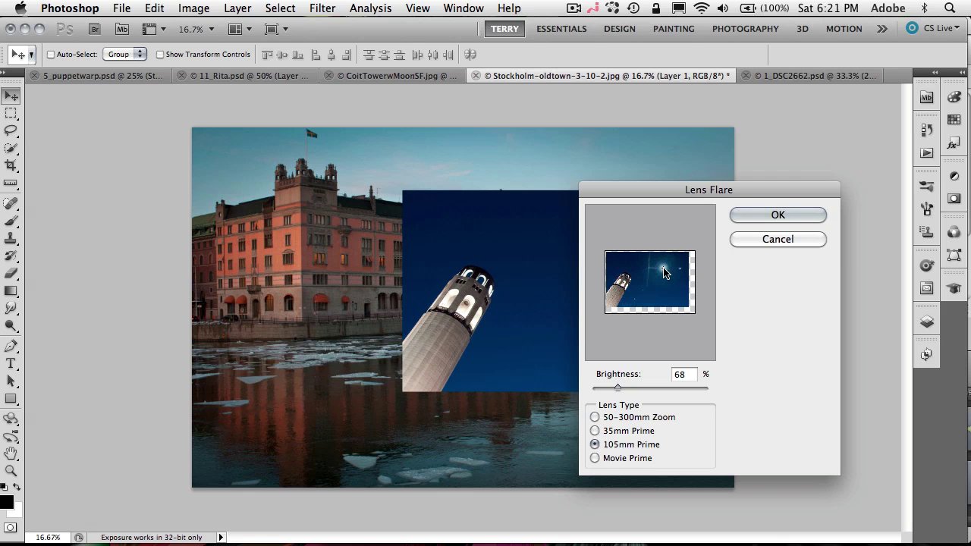
{"action": "mouse_move", "coordinate": [665, 273]}
{"action": "left_mouse_down"}
{"action": "mouse_move", "coordinate": [658, 277]}
{"action": "mouse_move", "coordinate": [666, 275]}
{"action": "left_mouse_up"}
{"action": "left_click", "coordinate": [749, 217]}
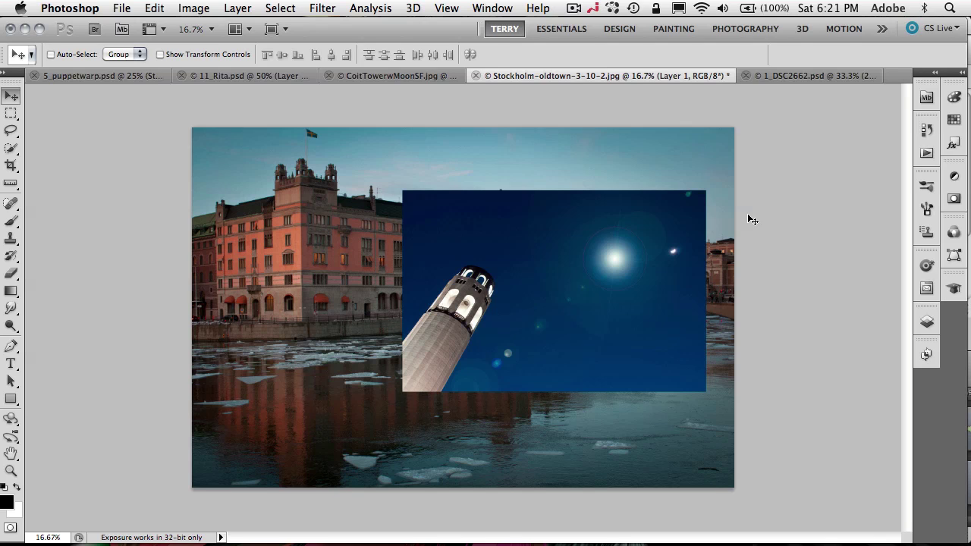
Step: Zoom in on the face in 11_Rita.psd and select the Content-Aware Spot Healing Brush
{"action": "left_click", "coordinate": [269, 76]}
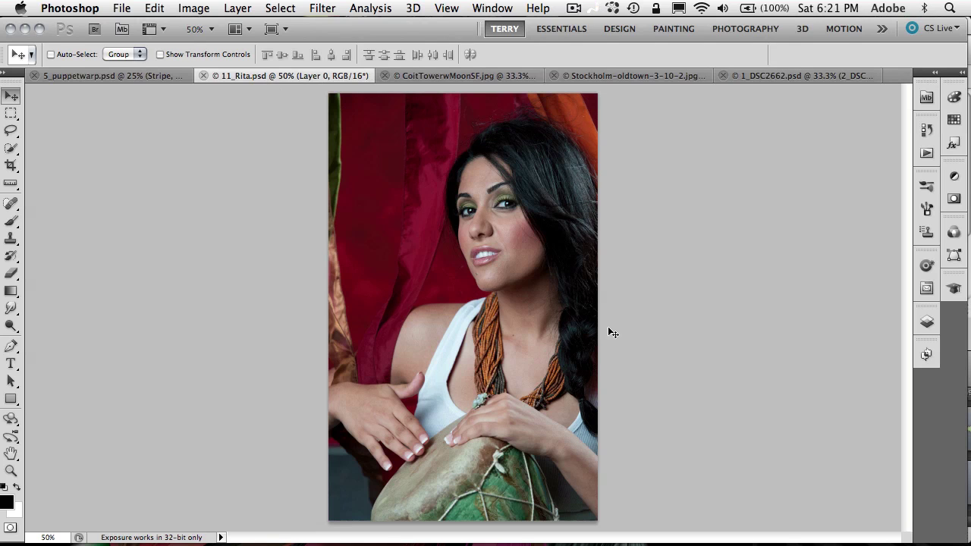
{"action": "key", "text": "z"}
{"action": "left_click_drag", "start_coordinate": [472, 191], "coordinate": [568, 283]}
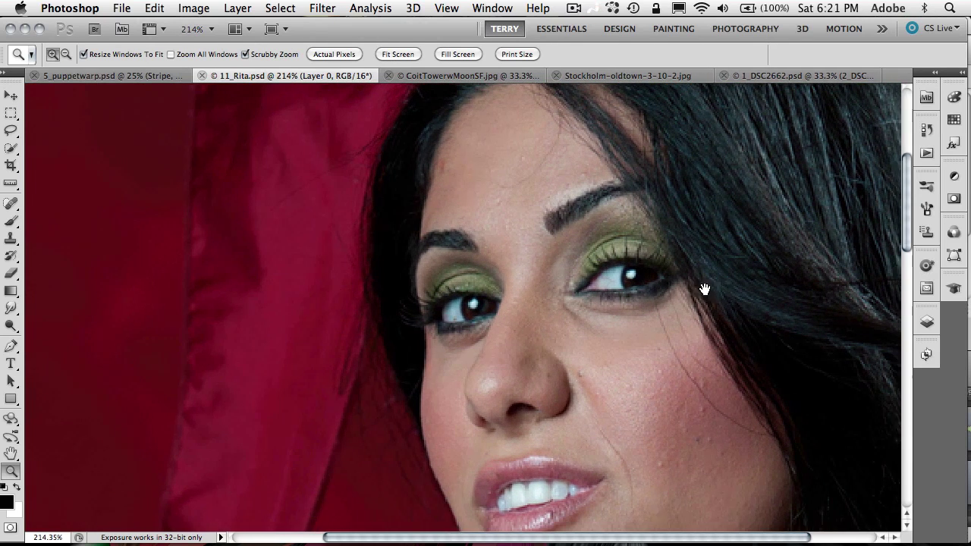
{"action": "left_click_drag", "start_coordinate": [704, 289], "coordinate": [546, 267]}
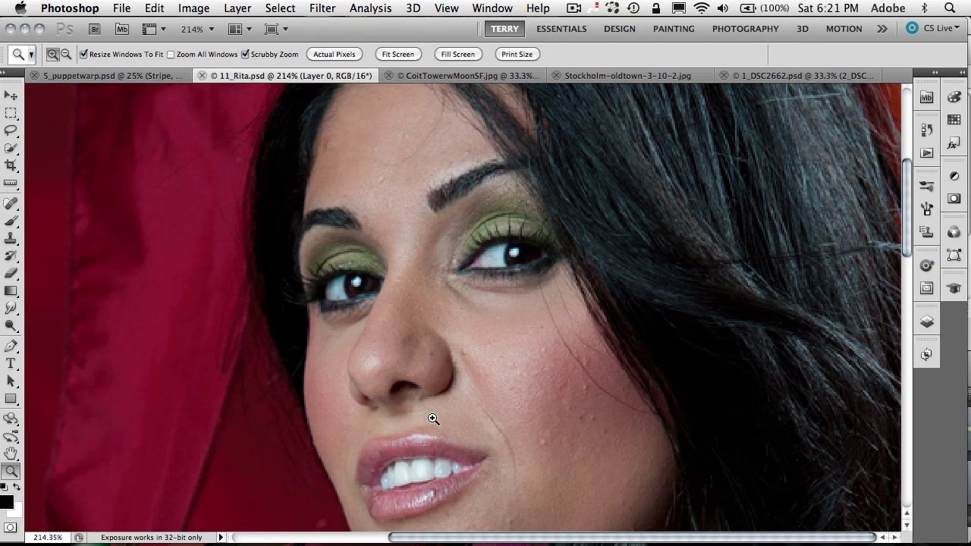
{"action": "key", "text": "j"}
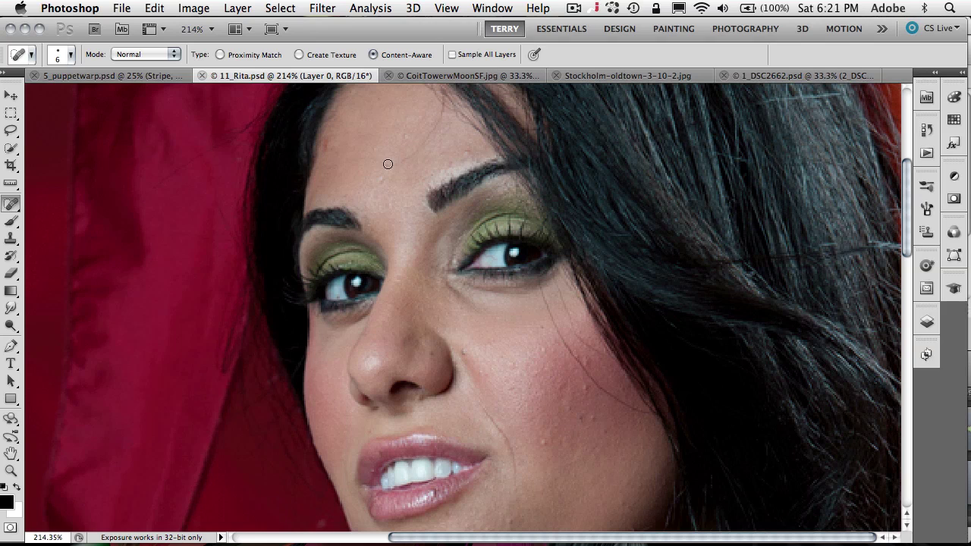
Step: Heal the moles and dark spots across the forehead
{"action": "left_click", "coordinate": [404, 135]}
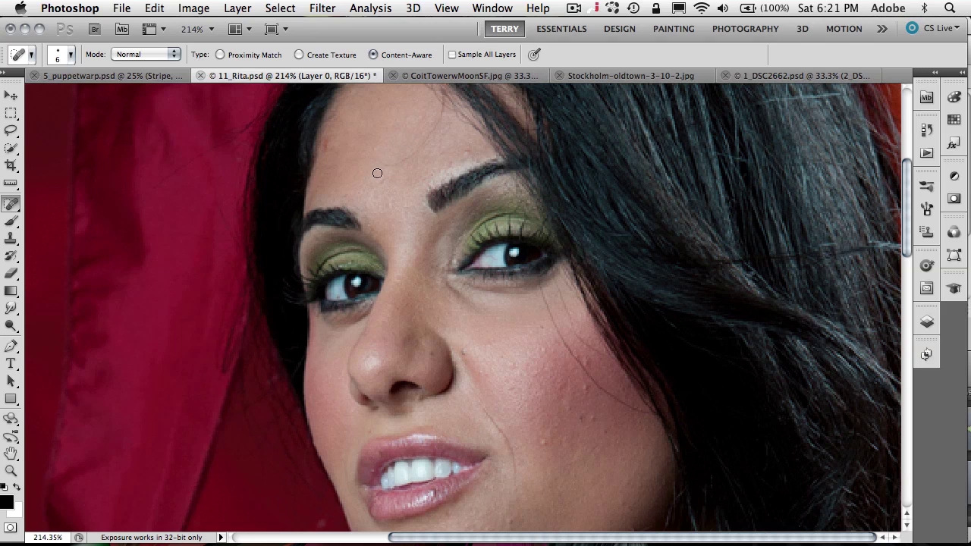
{"action": "left_click", "coordinate": [326, 143]}
{"action": "left_click", "coordinate": [327, 135]}
{"action": "mouse_move", "coordinate": [384, 163]}
{"action": "left_mouse_down"}
{"action": "mouse_move", "coordinate": [435, 129]}
{"action": "mouse_move", "coordinate": [444, 114]}
{"action": "mouse_move", "coordinate": [431, 107]}
{"action": "left_mouse_up"}
{"action": "left_click_drag", "start_coordinate": [443, 142], "coordinate": [445, 105]}
Step: Heal the marks under the eye, across the cheek and beside the nose
{"action": "mouse_move", "coordinate": [537, 261]}
{"action": "left_mouse_down"}
{"action": "mouse_move", "coordinate": [559, 337]}
{"action": "mouse_move", "coordinate": [596, 383]}
{"action": "mouse_move", "coordinate": [650, 417]}
{"action": "left_mouse_up"}
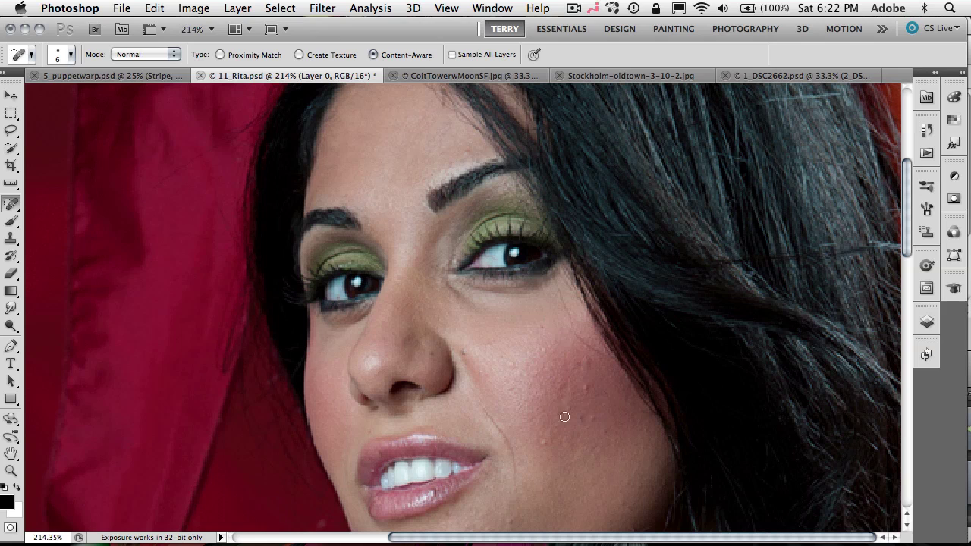
{"action": "mouse_move", "coordinate": [604, 354]}
{"action": "left_mouse_down"}
{"action": "mouse_move", "coordinate": [576, 332]}
{"action": "mouse_move", "coordinate": [551, 270]}
{"action": "left_mouse_up"}
{"action": "left_click_drag", "start_coordinate": [588, 388], "coordinate": [584, 396]}
{"action": "left_click", "coordinate": [577, 420]}
{"action": "left_click", "coordinate": [597, 417]}
{"action": "left_click", "coordinate": [545, 442]}
{"action": "left_click", "coordinate": [608, 428]}
{"action": "left_click", "coordinate": [584, 359]}
{"action": "left_click", "coordinate": [582, 390]}
{"action": "left_click", "coordinate": [568, 408]}
{"action": "left_click", "coordinate": [465, 352]}
{"action": "left_click", "coordinate": [438, 353]}
Step: Heal the blemishes near the brow and zoom back out
{"action": "left_click", "coordinate": [464, 155]}
{"action": "left_click", "coordinate": [448, 165]}
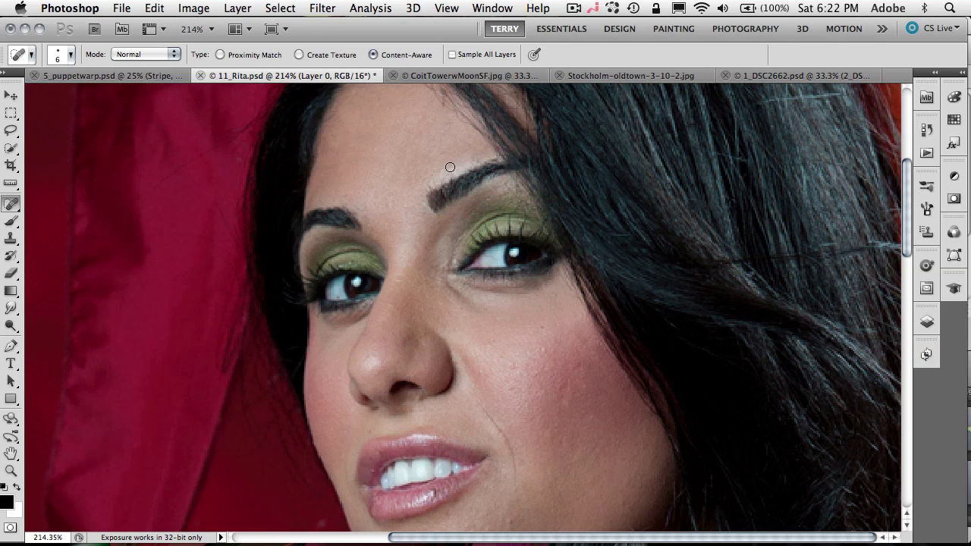
{"action": "left_click", "coordinate": [512, 192]}
{"action": "scroll", "coordinate": [513, 215], "scroll_direction": "down", "scroll_amount": 5}
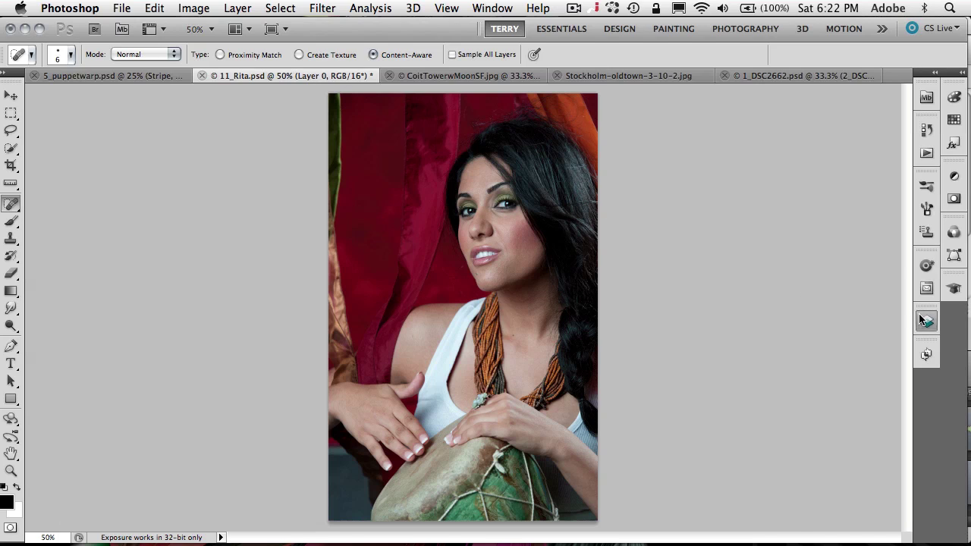
Step: Show the Layers panel and toggle Layer 0's visibility to compare it with the canyon image
{"action": "left_click", "coordinate": [926, 322]}
{"action": "left_click", "coordinate": [760, 301]}
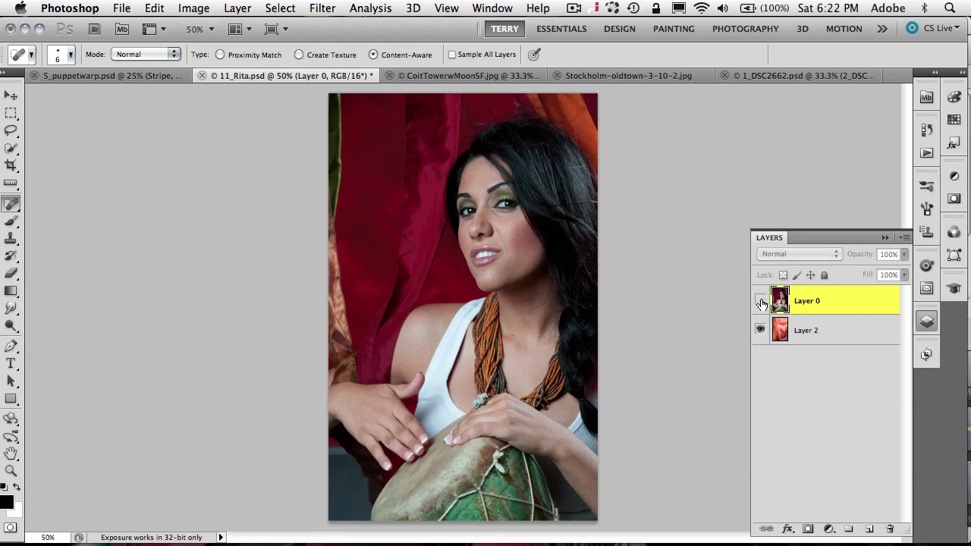
{"action": "left_click", "coordinate": [761, 301]}
{"action": "left_click", "coordinate": [760, 301]}
{"action": "left_click", "coordinate": [761, 301]}
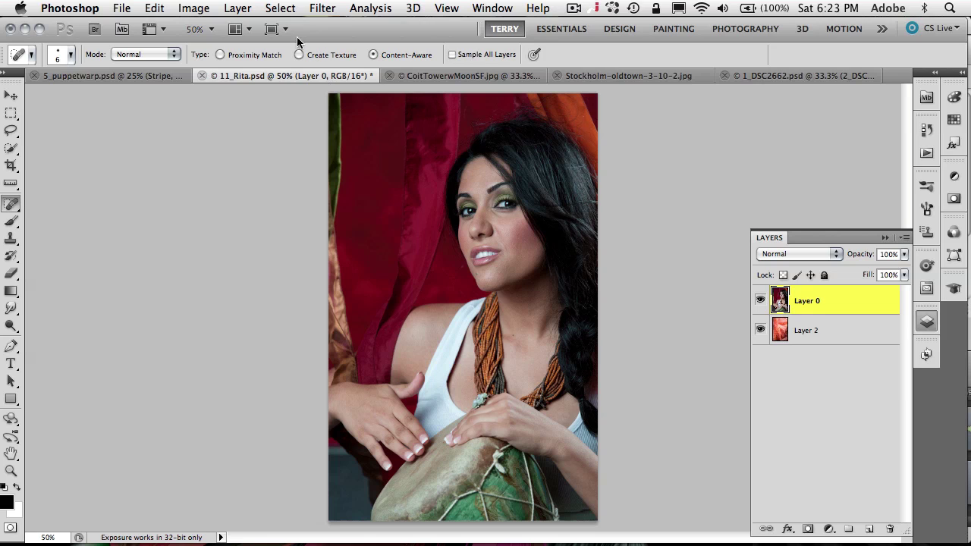
Step: Load a selection of the woman from Layer 0's transparency channel
{"action": "left_click", "coordinate": [280, 9]}
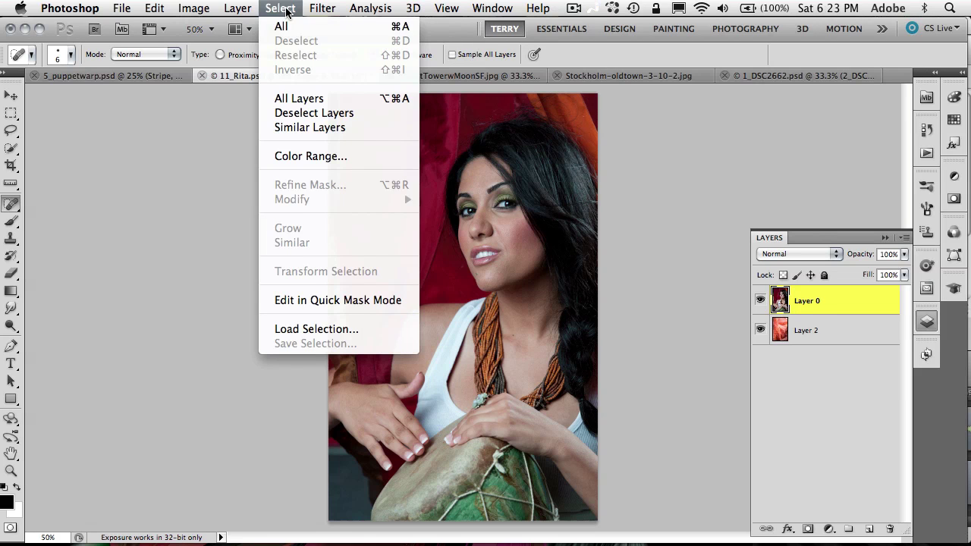
{"action": "left_click", "coordinate": [356, 328]}
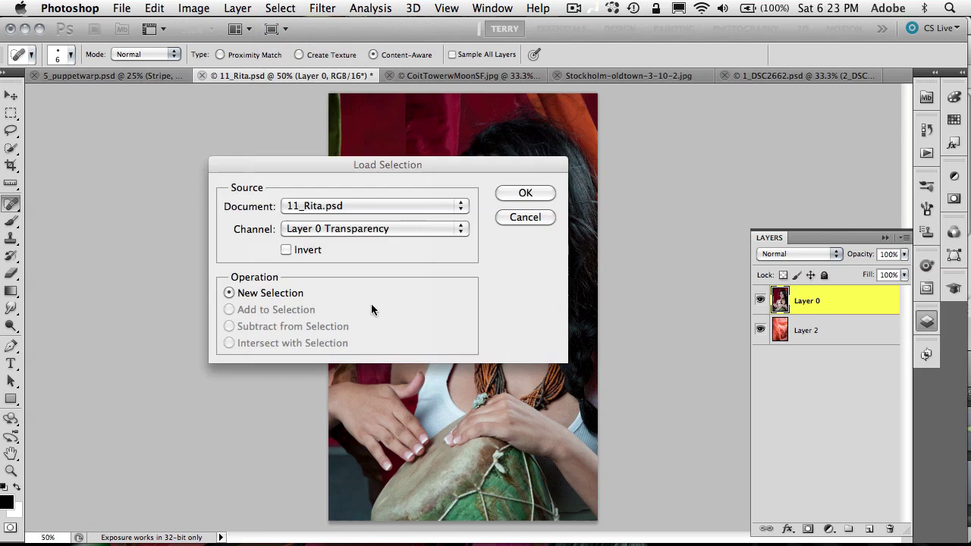
{"action": "left_click", "coordinate": [378, 233]}
{"action": "left_click", "coordinate": [383, 249]}
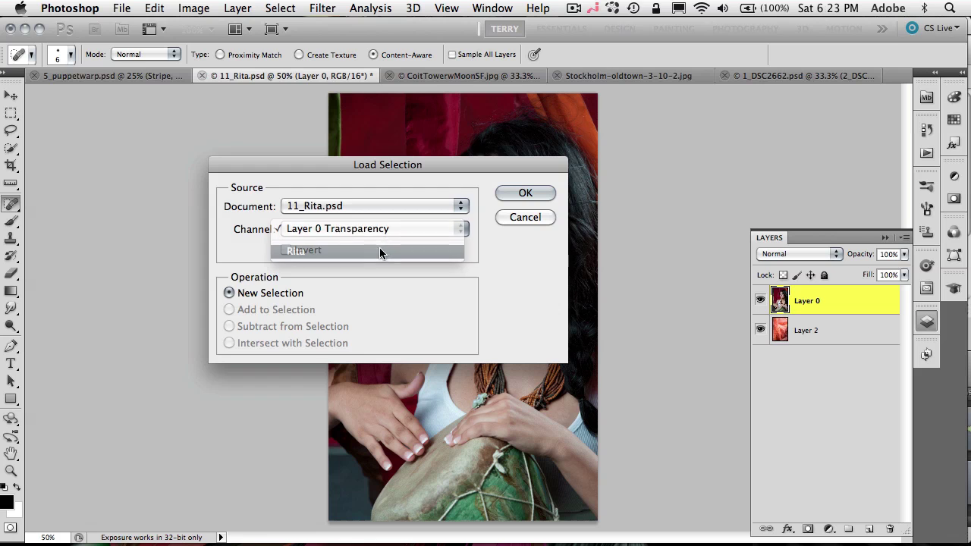
{"action": "left_click", "coordinate": [507, 195]}
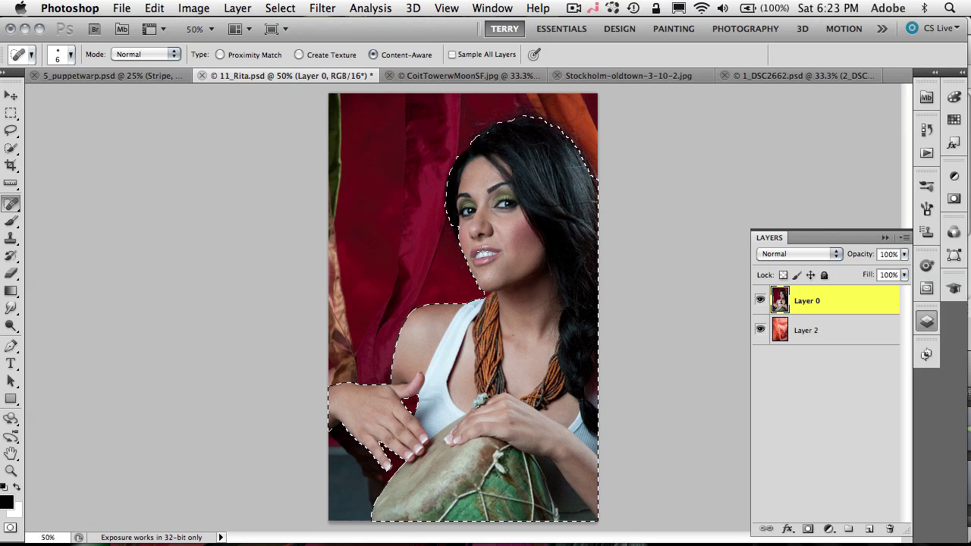
{"action": "left_click", "coordinate": [11, 148]}
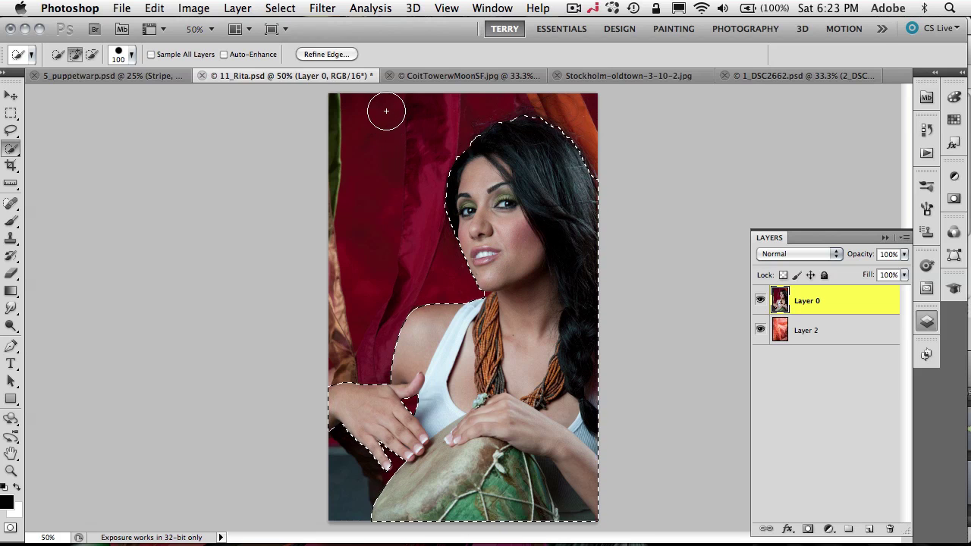
Step: In Refine Edge, preview On Layers and paint the refine radius over the hair edges and neck
{"action": "left_click", "coordinate": [345, 58]}
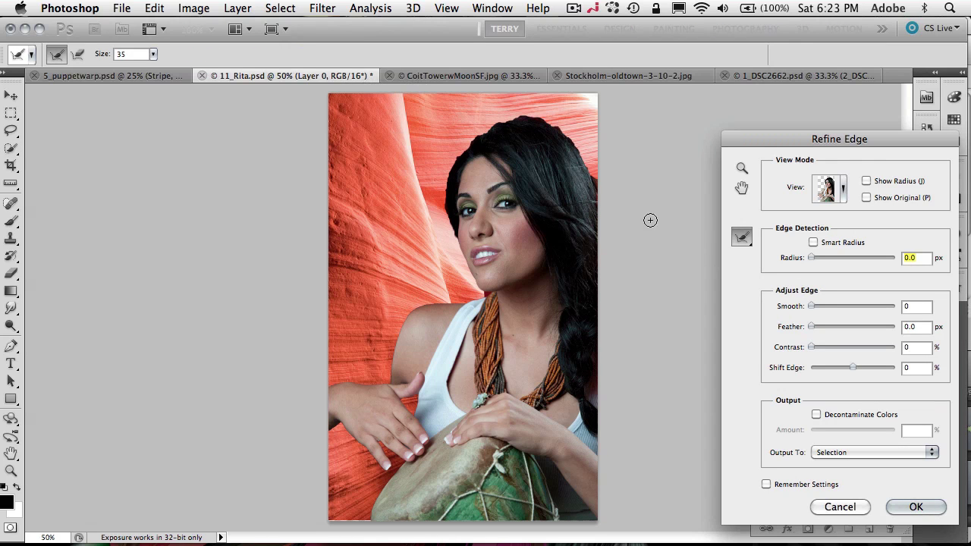
{"action": "left_click", "coordinate": [841, 191]}
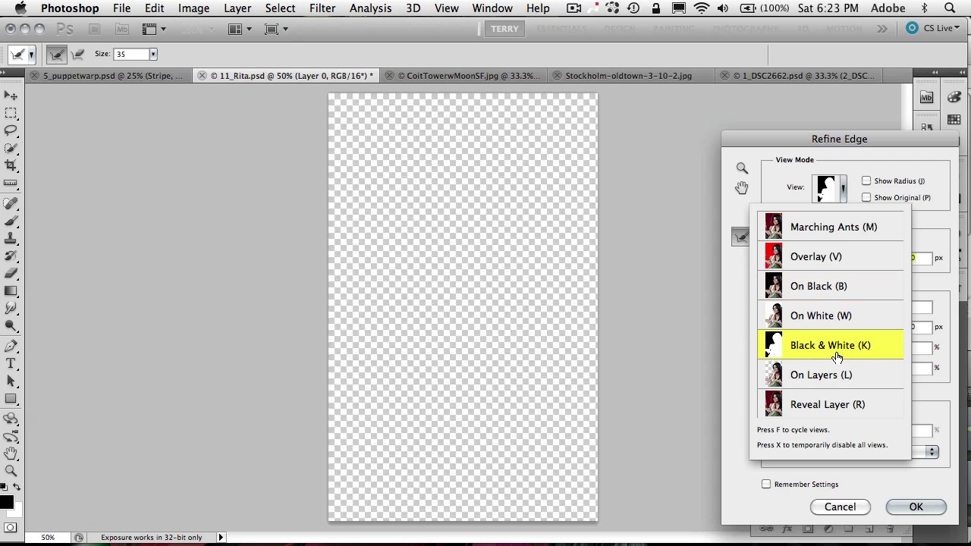
{"action": "left_click", "coordinate": [858, 180]}
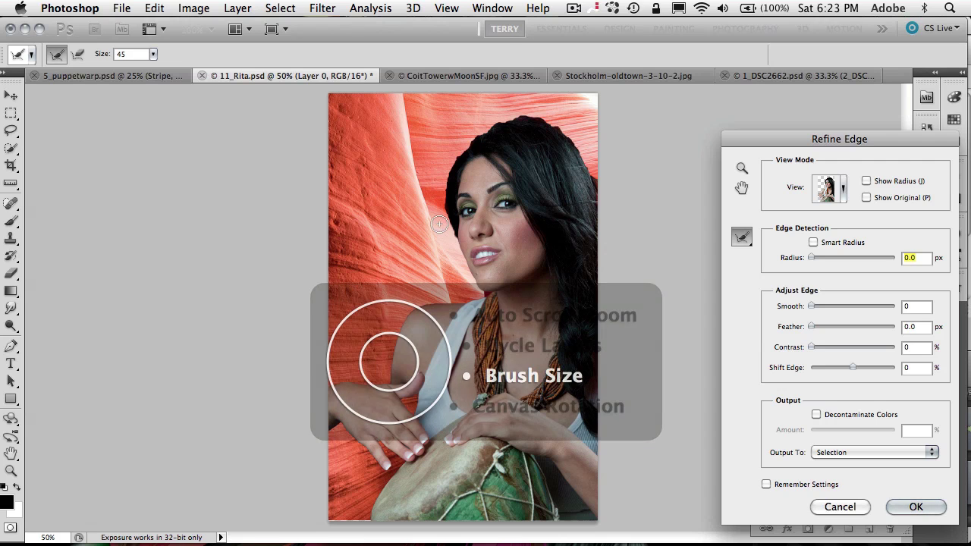
{"action": "key", "text": "bracketright"}
{"action": "key", "text": "bracketright"}
{"action": "key", "text": "bracketright"}
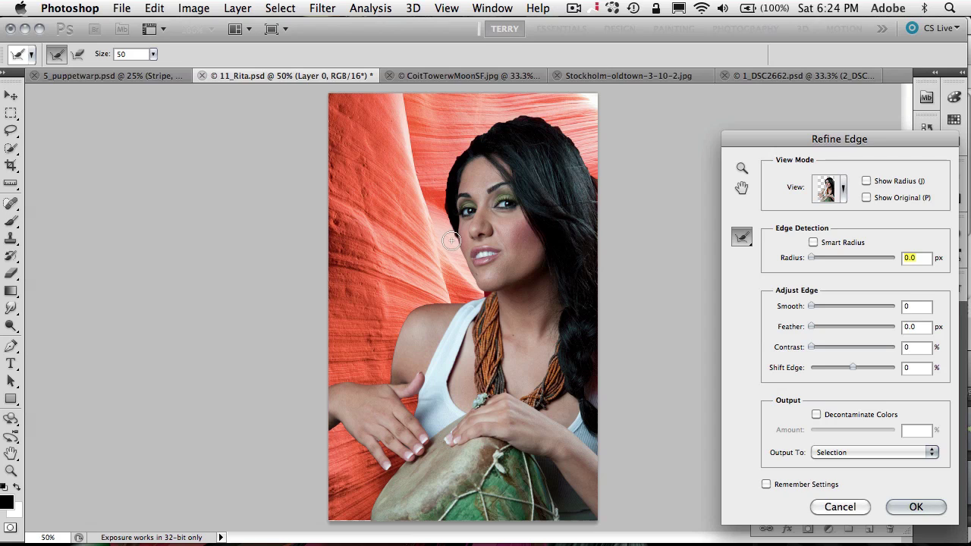
{"action": "mouse_move", "coordinate": [453, 240]}
{"action": "left_mouse_down"}
{"action": "mouse_move", "coordinate": [441, 186]}
{"action": "mouse_move", "coordinate": [452, 158]}
{"action": "mouse_move", "coordinate": [479, 133]}
{"action": "left_mouse_up"}
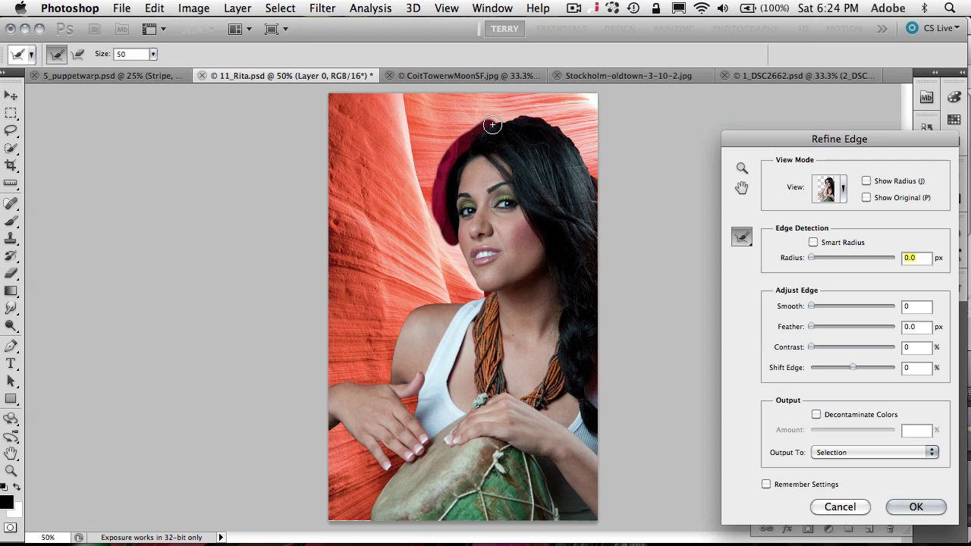
{"action": "mouse_move", "coordinate": [492, 124]}
{"action": "left_mouse_down"}
{"action": "mouse_move", "coordinate": [530, 115]}
{"action": "mouse_move", "coordinate": [558, 123]}
{"action": "mouse_move", "coordinate": [599, 193]}
{"action": "left_mouse_up"}
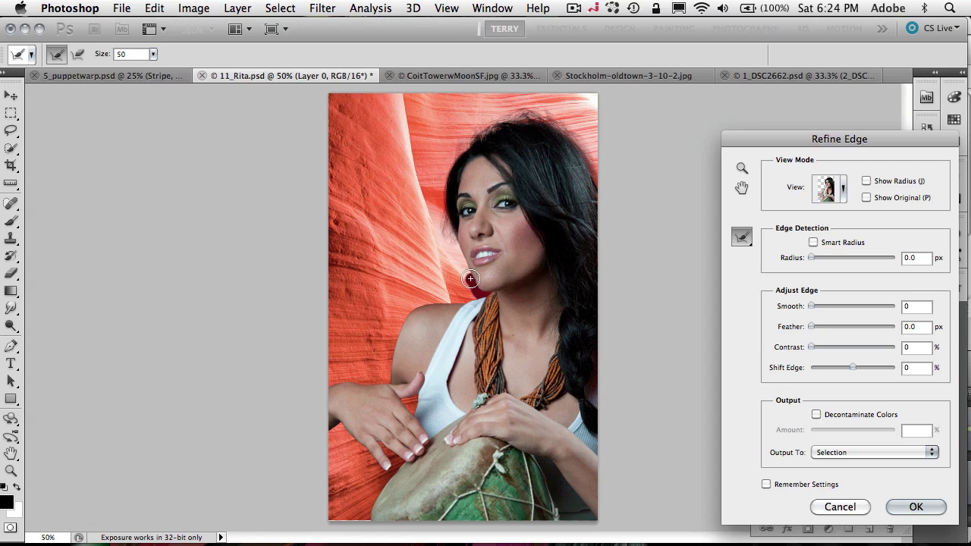
{"action": "left_click_drag", "start_coordinate": [471, 279], "coordinate": [452, 242]}
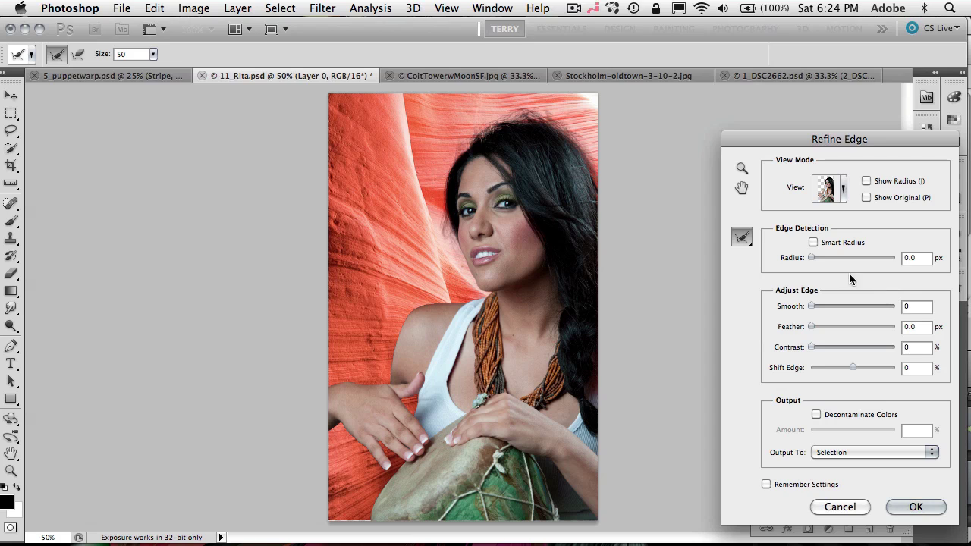
Step: Enable Smart Radius at 1.0 px and Decontaminate Colors at 55%, outputting a new layer with mask
{"action": "left_click", "coordinate": [814, 242]}
{"action": "left_click_drag", "start_coordinate": [811, 258], "coordinate": [816, 258]}
{"action": "left_click", "coordinate": [817, 415]}
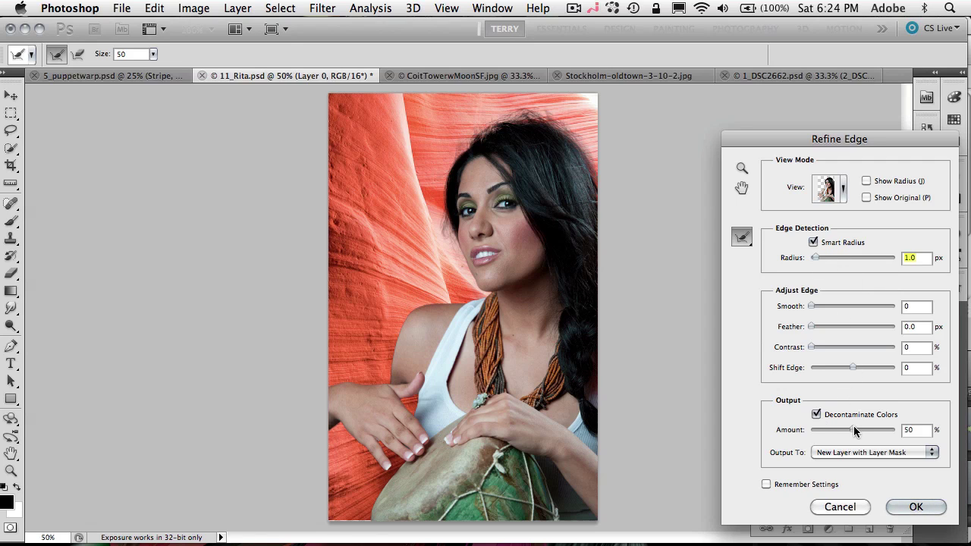
{"action": "left_click_drag", "start_coordinate": [855, 428], "coordinate": [862, 429]}
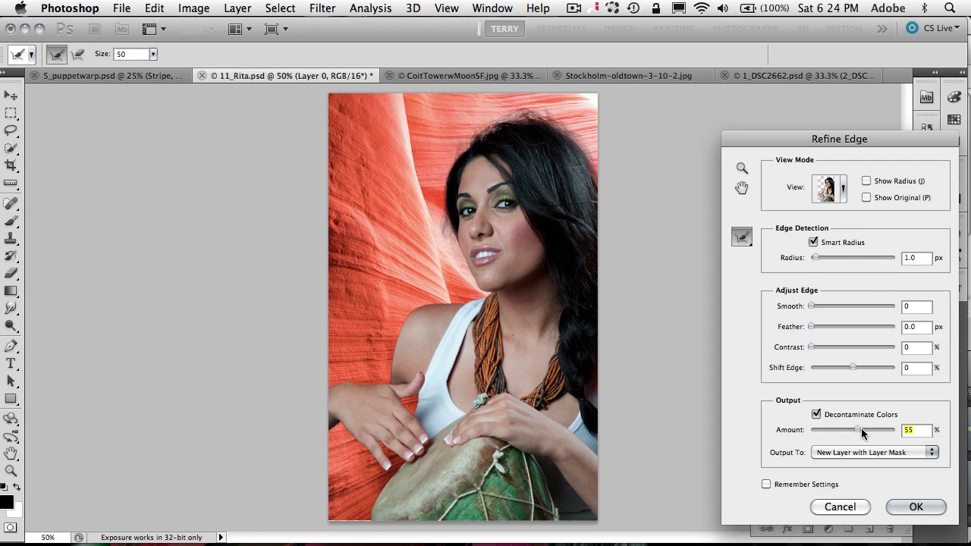
{"action": "left_click", "coordinate": [911, 507]}
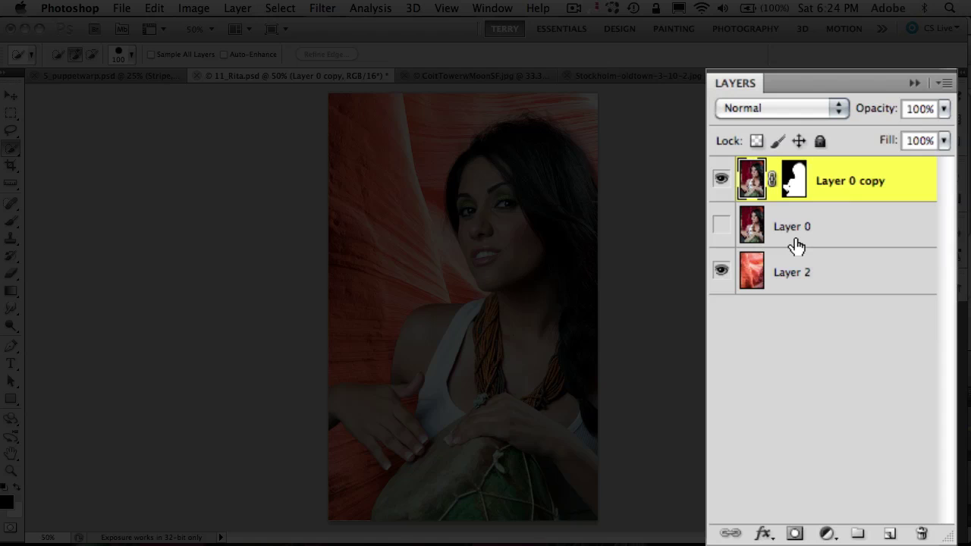
Step: Stamp all visible layers into a new Layer 3 and inspect it zoomed in
{"action": "key", "text": "super+alt+shift+e"}
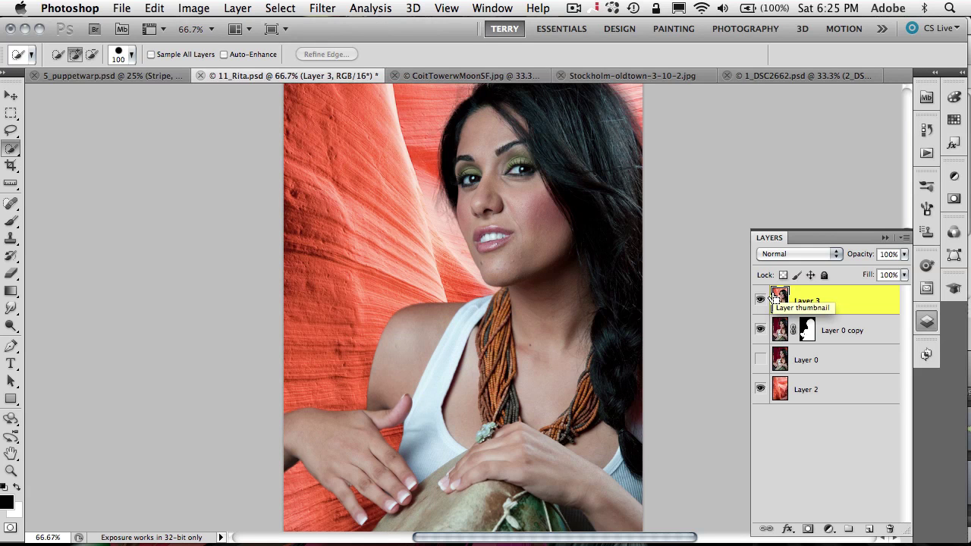
{"action": "key", "text": "super+1"}
{"action": "key", "text": "super+0"}
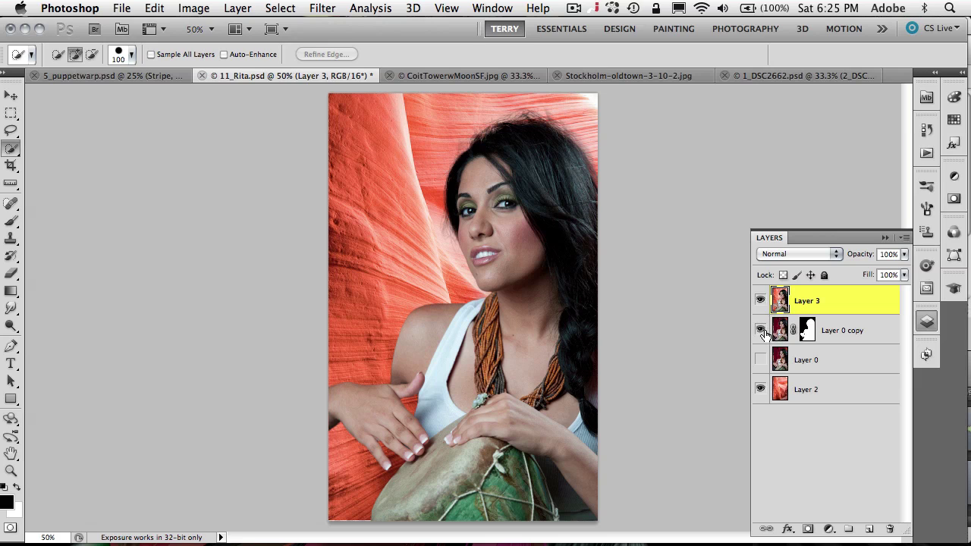
Step: Toggle the canyon layer and Layer 3 visibility to compare the composite
{"action": "left_click", "coordinate": [761, 389]}
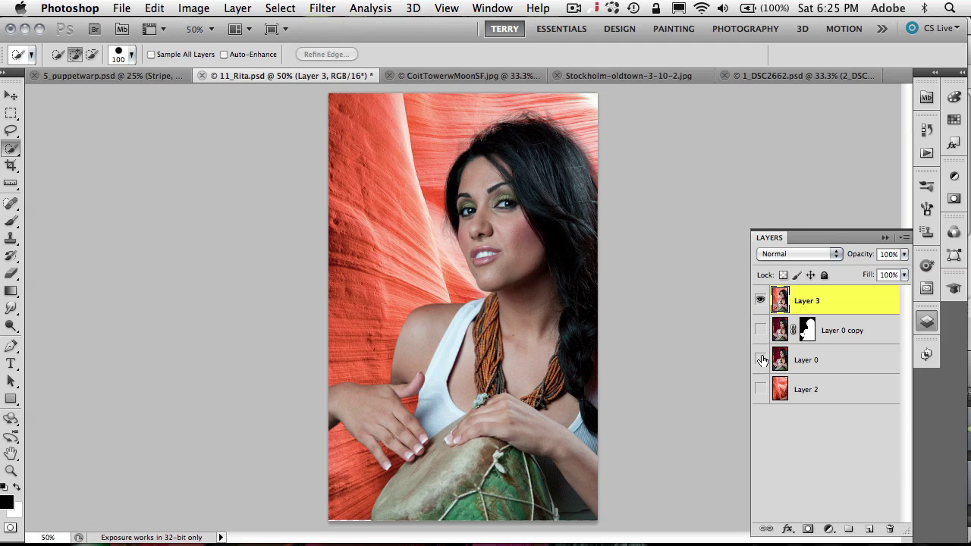
{"action": "left_click", "coordinate": [761, 300]}
{"action": "left_click", "coordinate": [760, 389]}
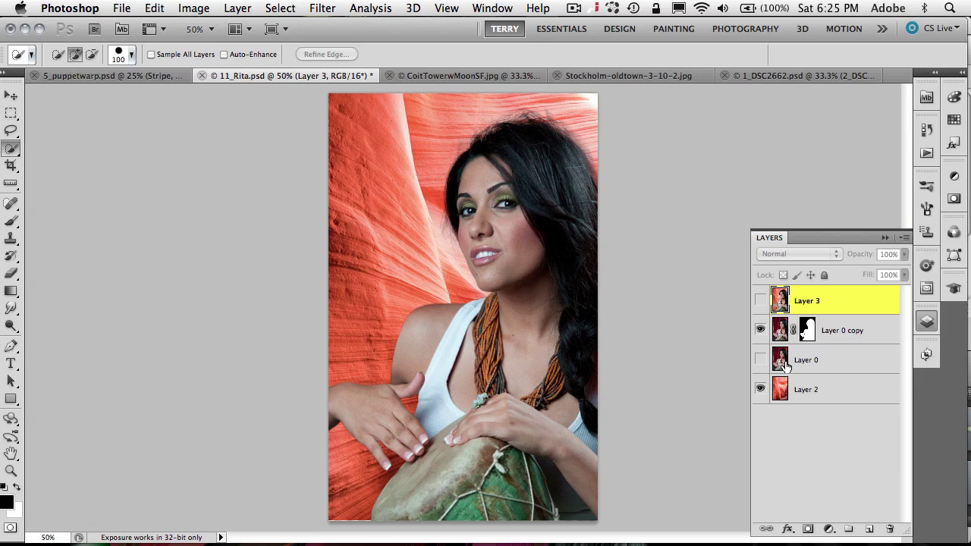
{"action": "left_click", "coordinate": [761, 300]}
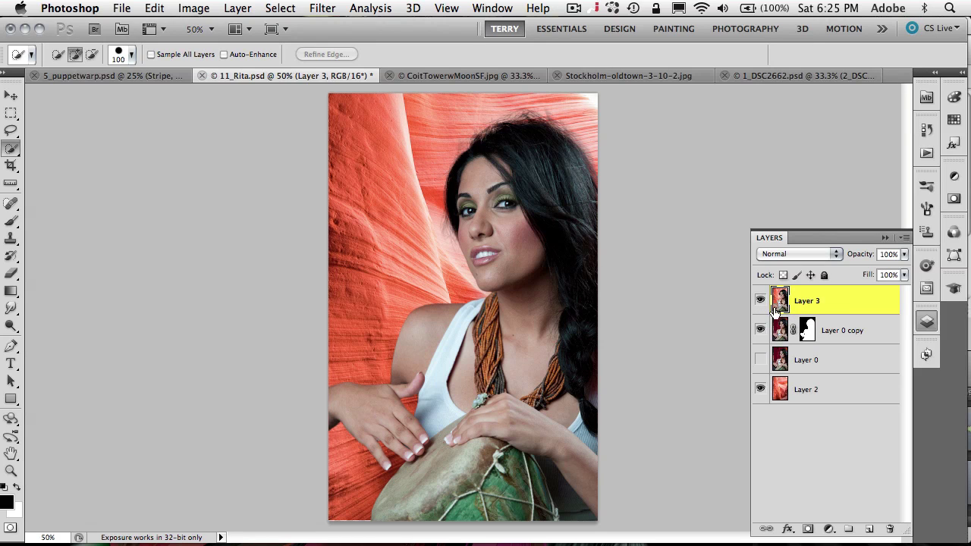